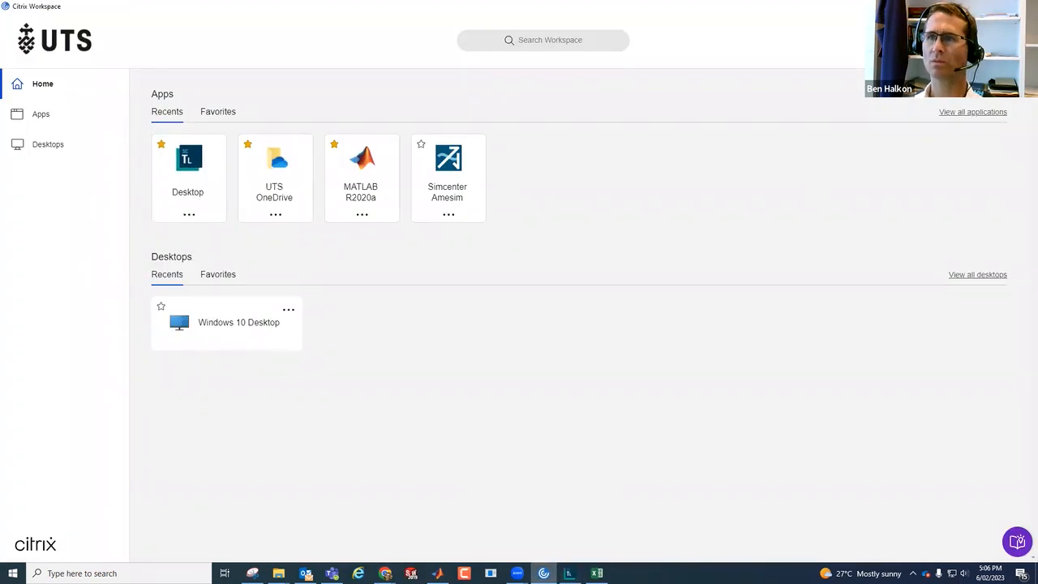
left_click(976, 6)
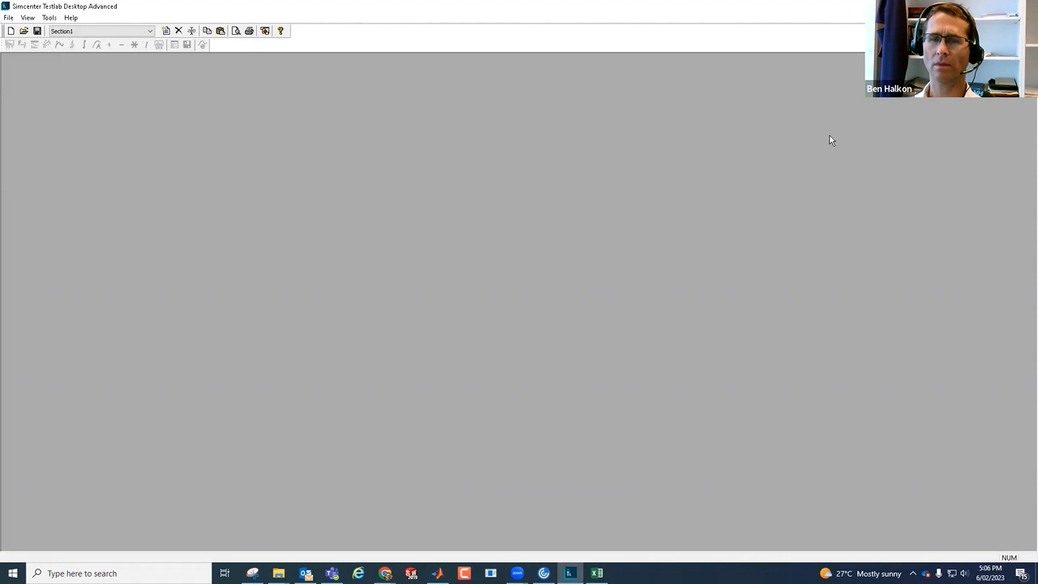
mouse_move(575, 567)
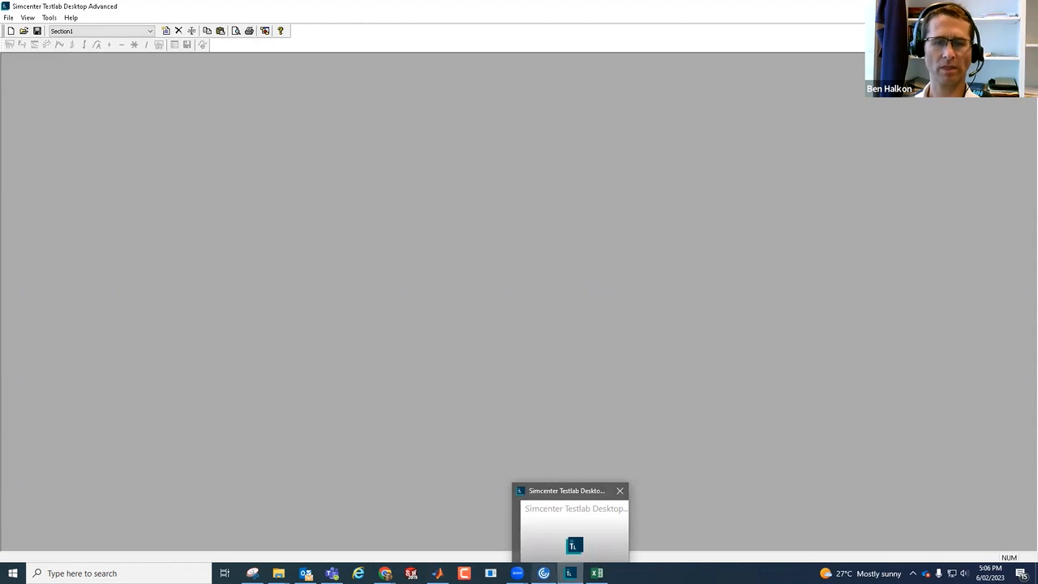
mouse_move(544, 571)
left_click(548, 517)
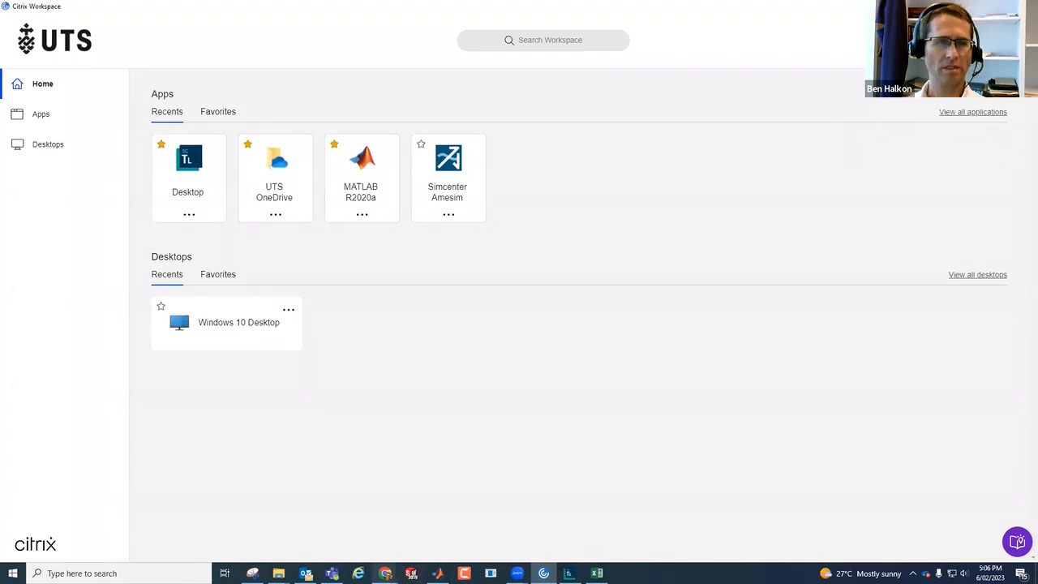
Switch to the Chrome browser, download Optical_calibration_03-02-2023.zip from the Canvas course files, and show it in its download folder
mouse_move(386, 571)
left_click(365, 546)
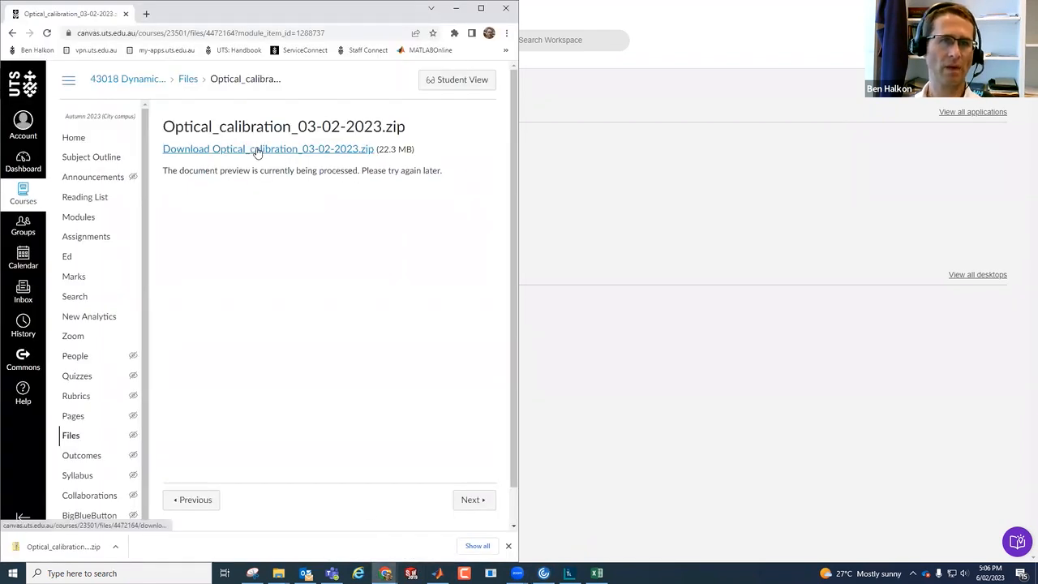
left_click(297, 151)
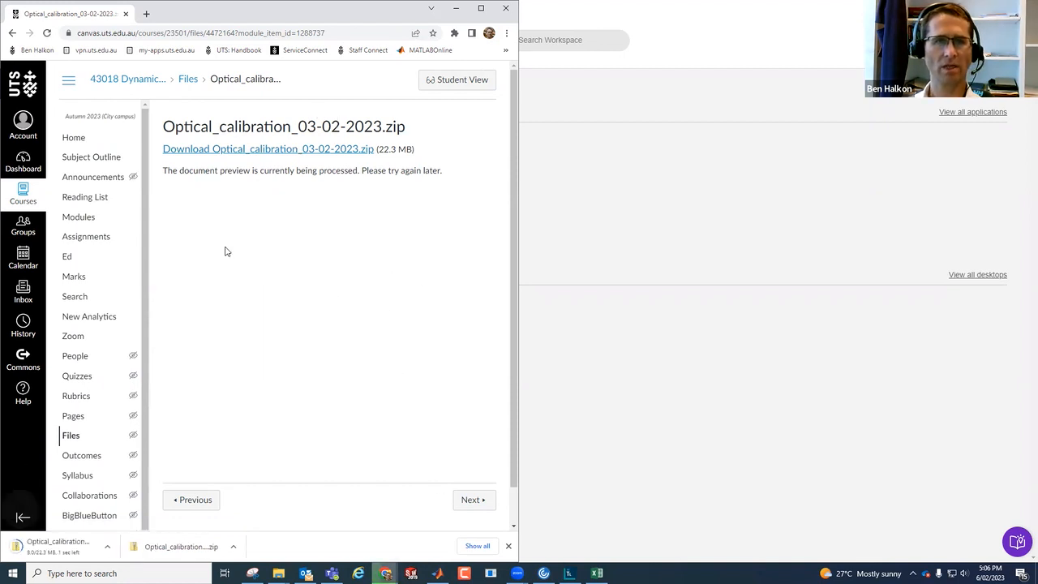
left_click(115, 546)
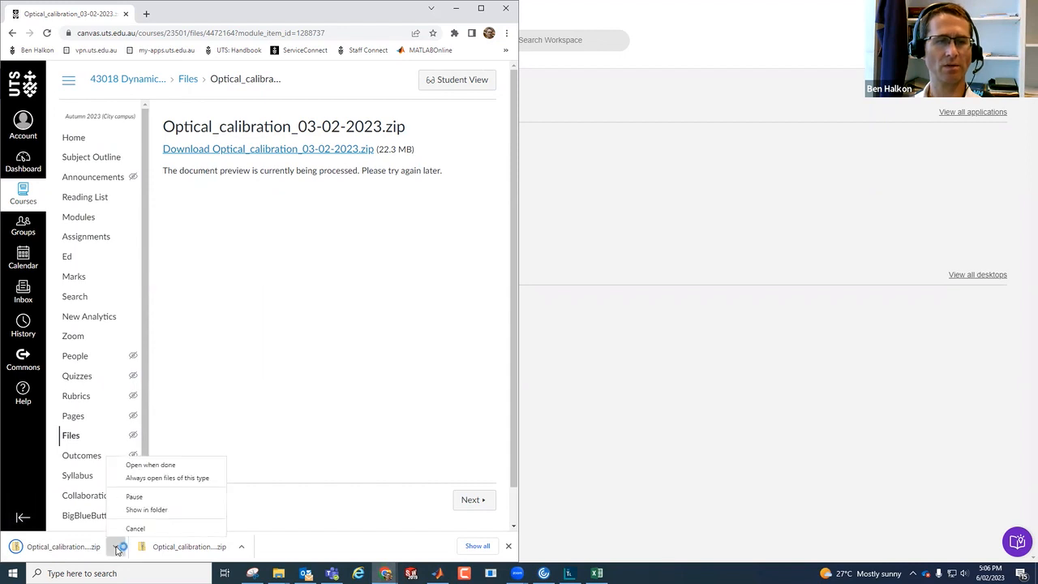
left_click(147, 510)
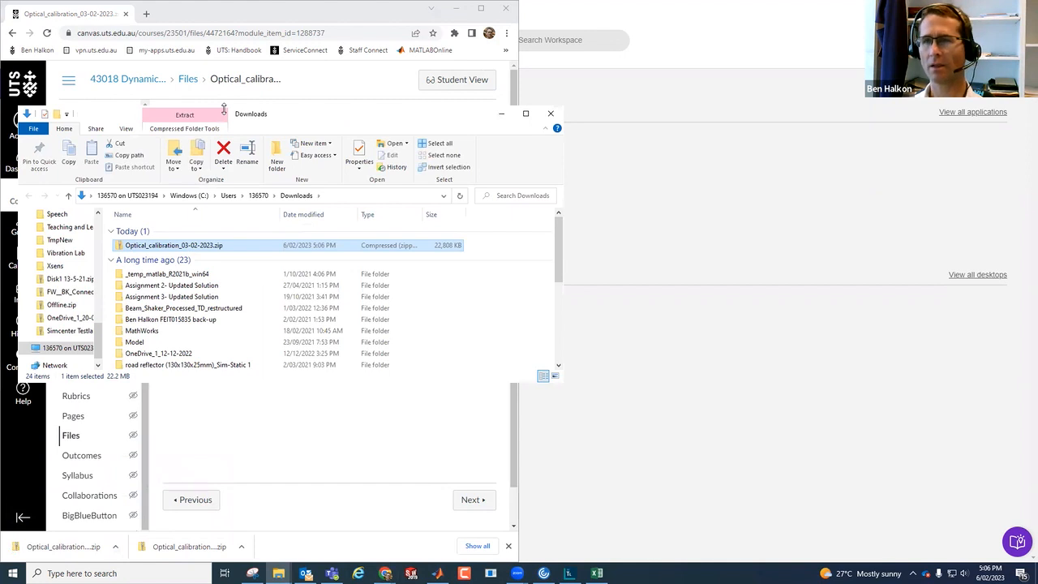
Open the OneDrive - UTS folder and arrange it side by side with the Downloads folder
left_click_drag(224, 109, 355, 115)
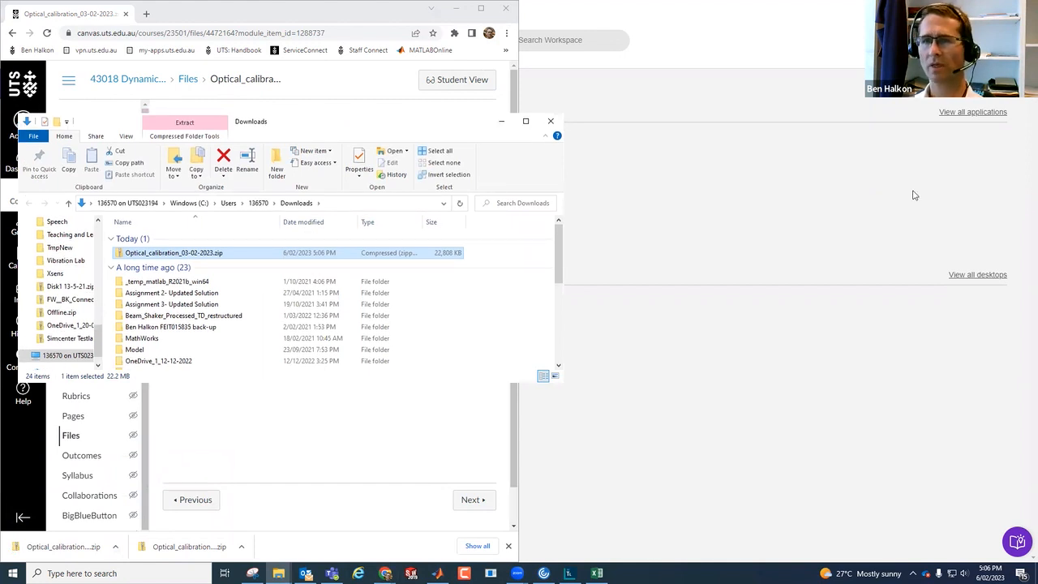
key("super+Right")
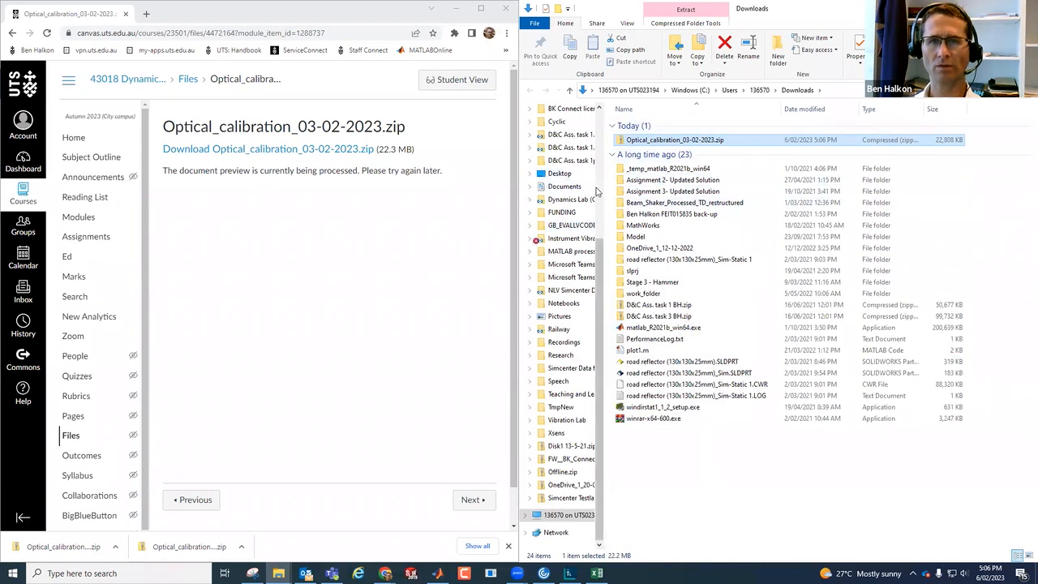
scroll(594, 188, "up", 5)
left_click(569, 268)
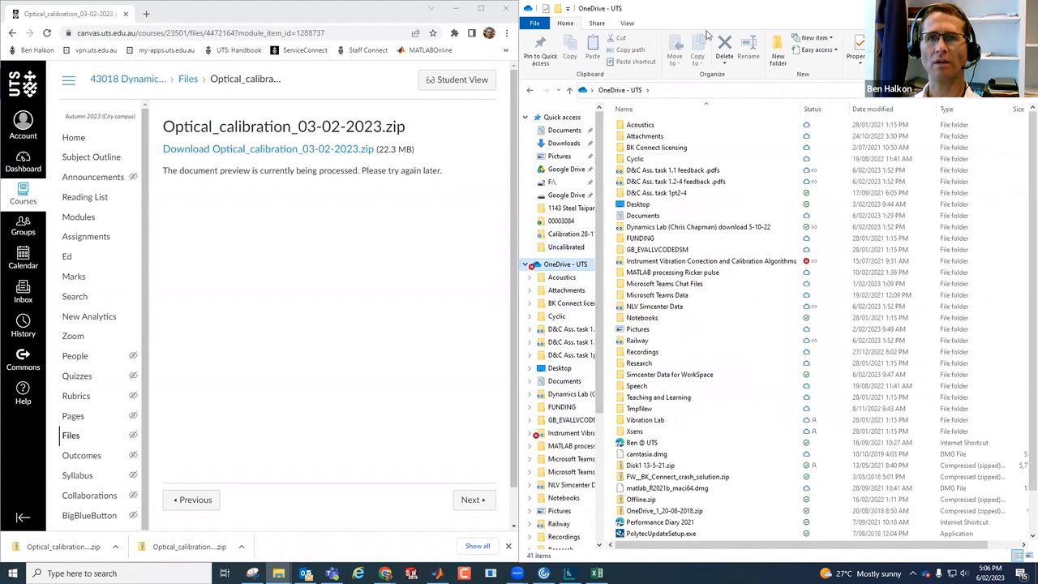
key("super+Left")
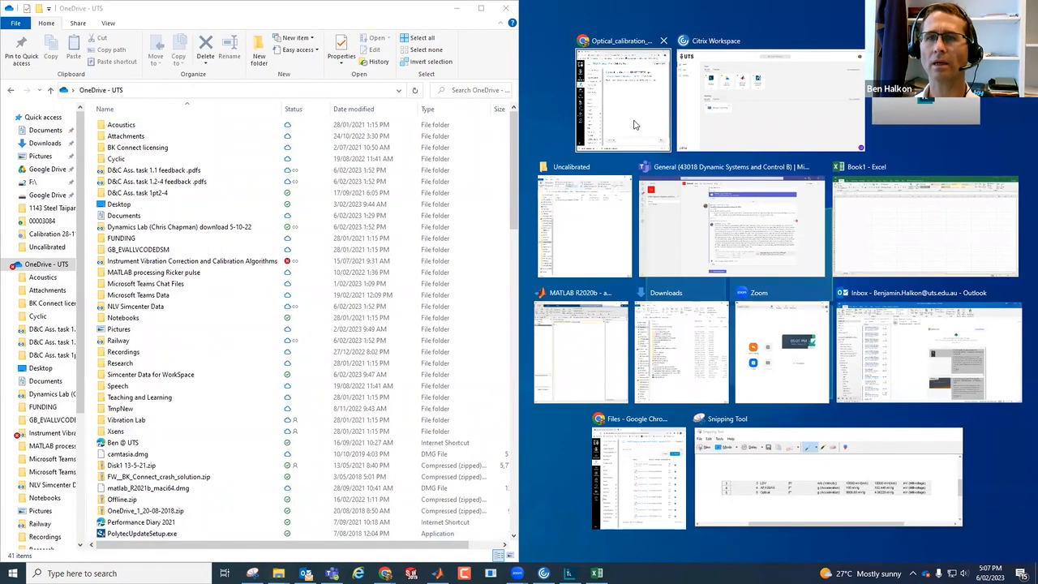
left_click(584, 244)
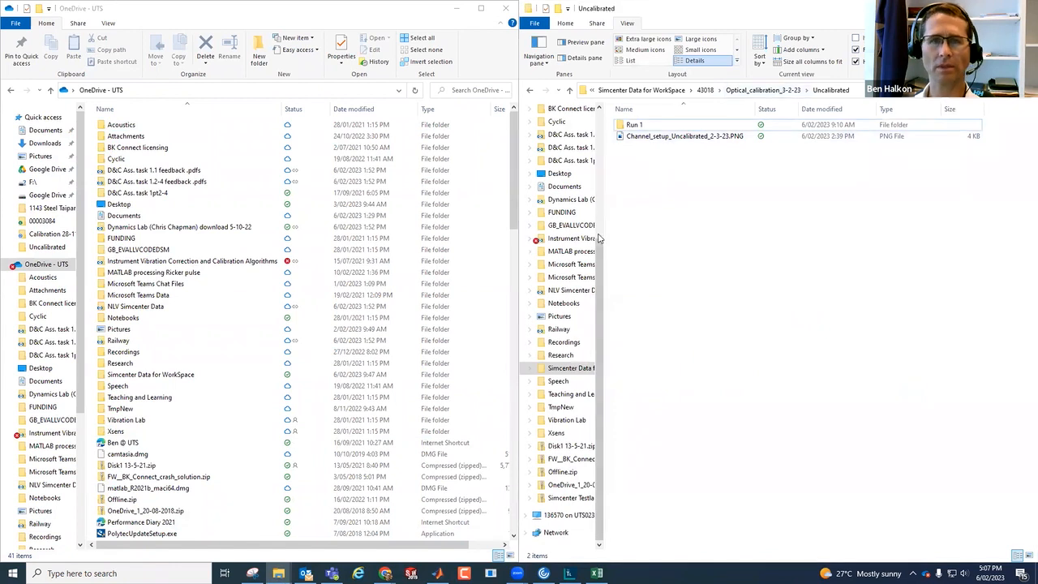
mouse_move(278, 573)
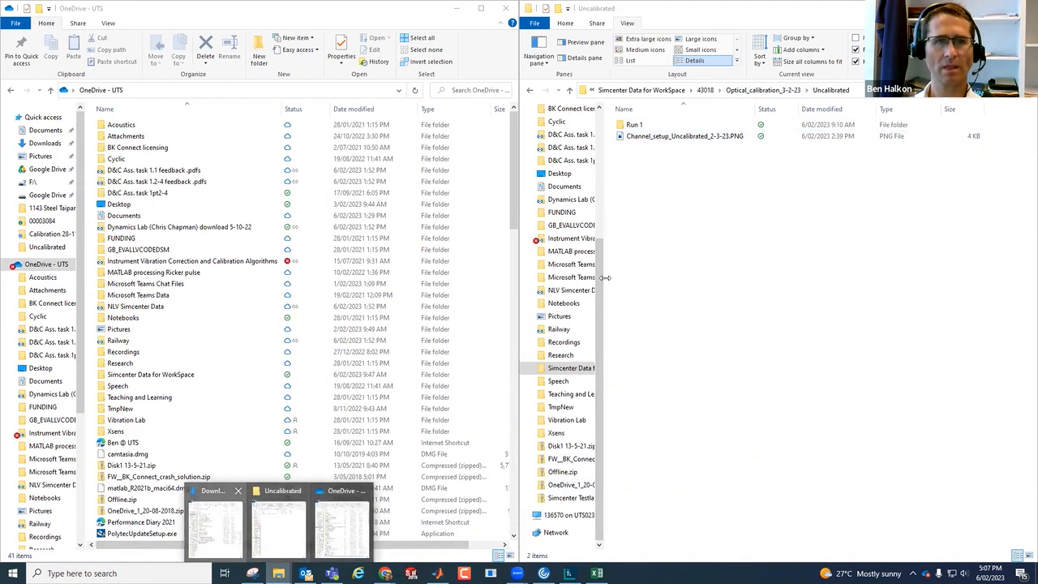
left_click(215, 531)
Move Optical_calibration_03-02-2023.zip from Downloads into the 43018 folder within Simcenter Data for WorkSpace on OneDrive, and open that folder
left_click(689, 141)
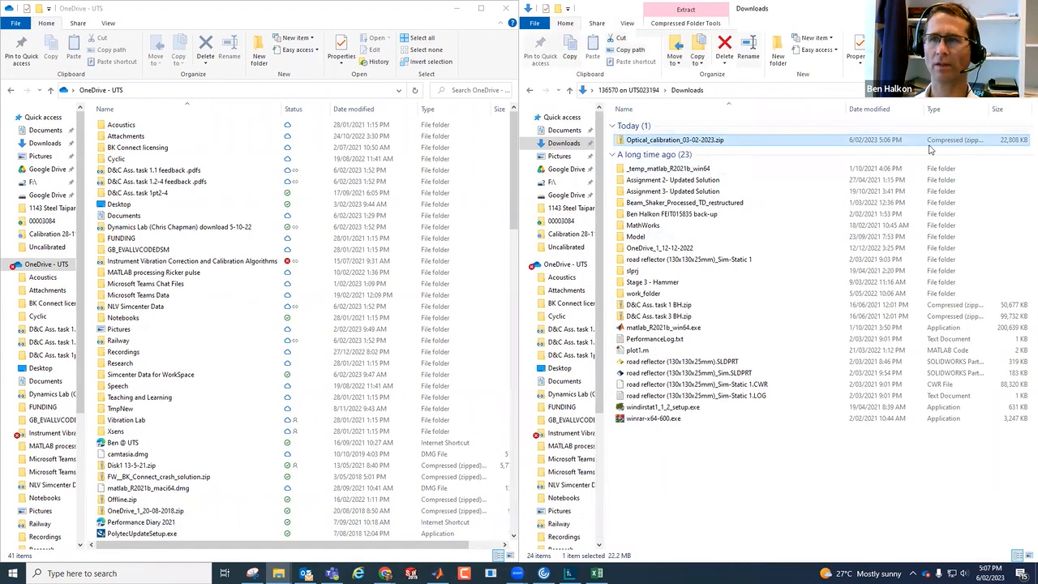
left_click_drag(661, 143, 144, 378)
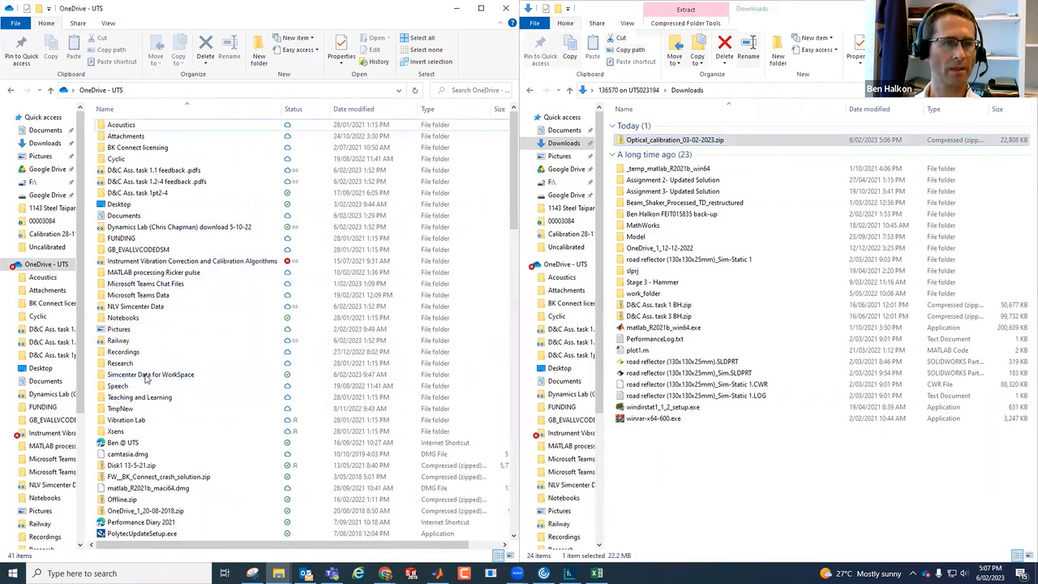
double_click(156, 374)
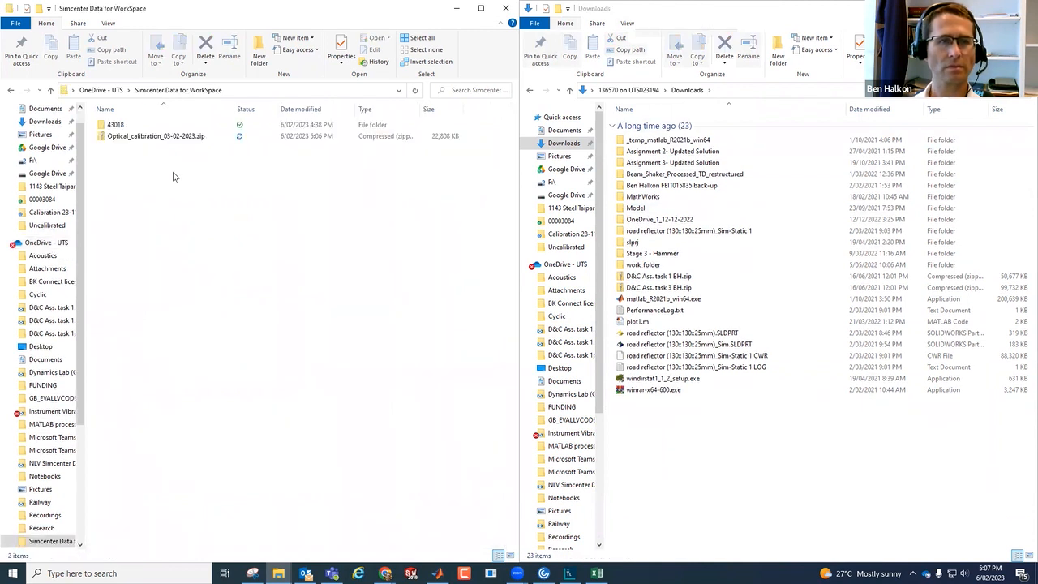
left_click(126, 139)
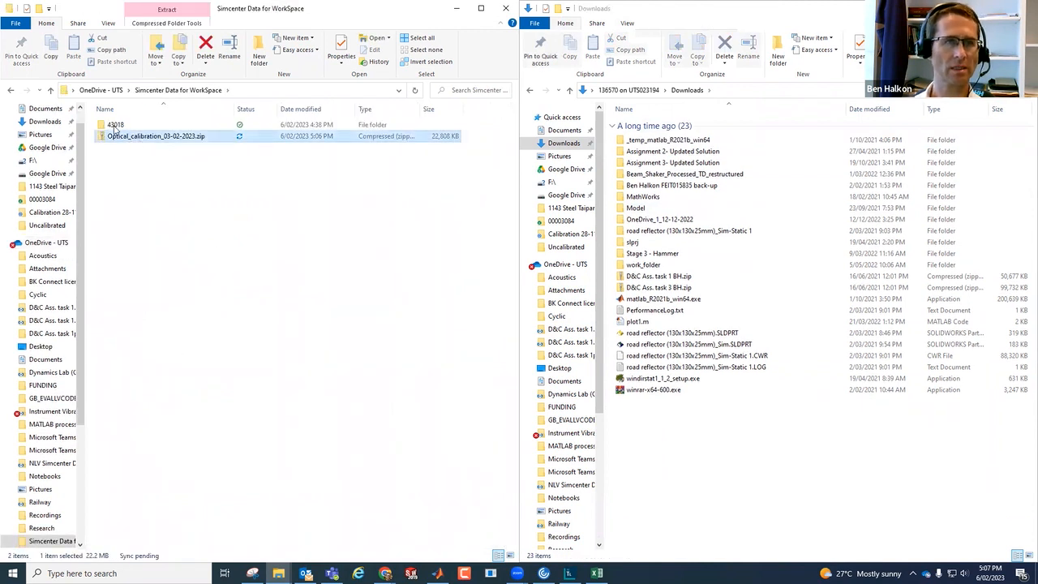
double_click(119, 127)
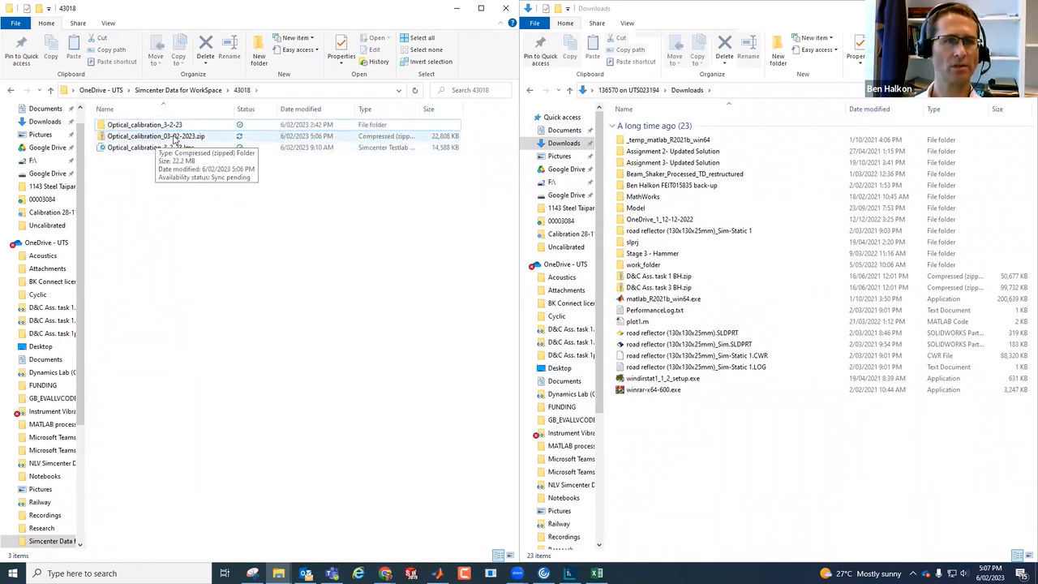
Extract Optical_calibration_03-02-2023.zip to the suggested folder inside 43018, check the extracted contents, and return to the 43018 folder
right_click(174, 139)
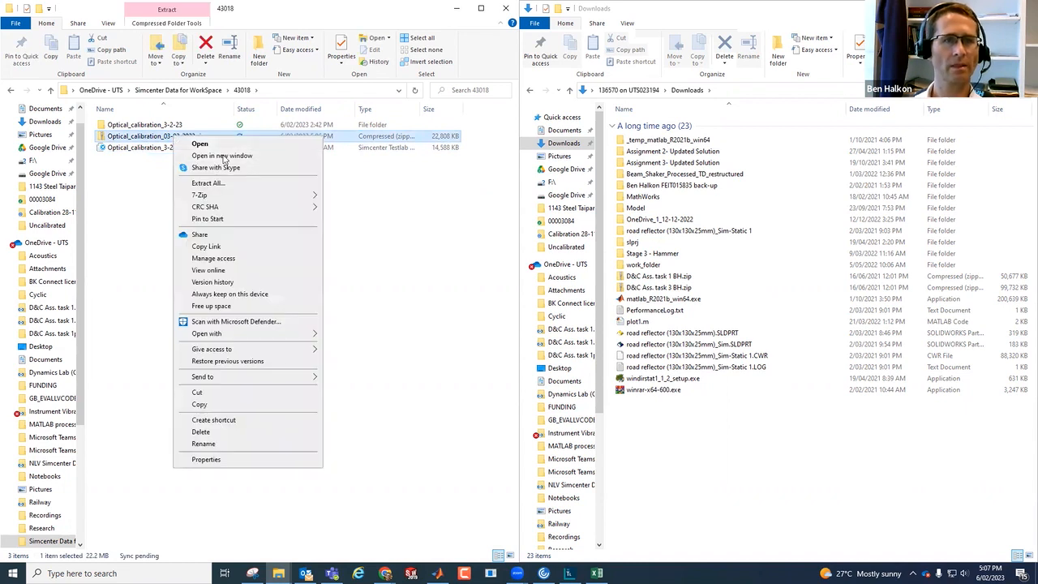
left_click(207, 182)
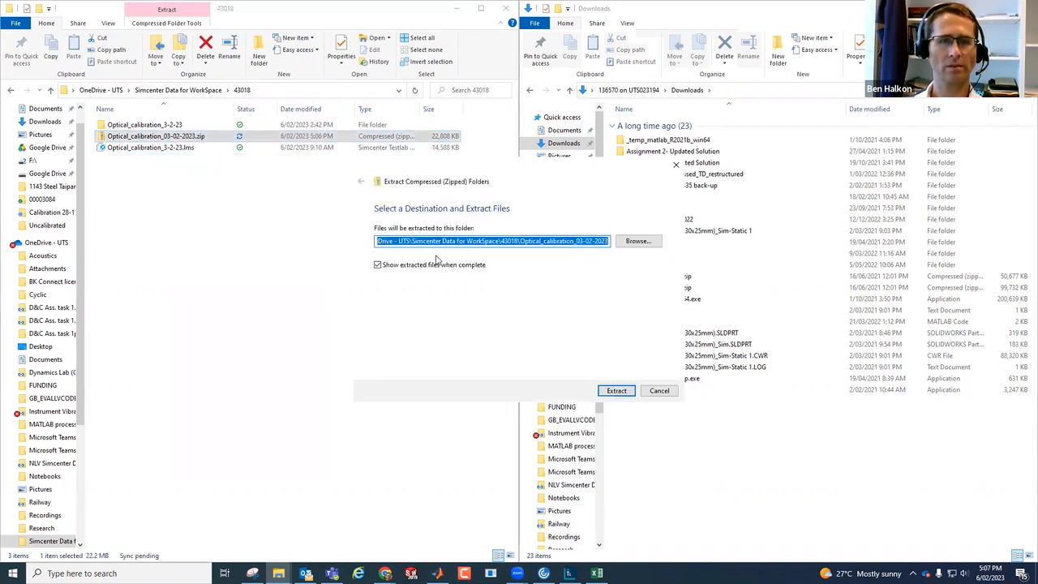
left_click(616, 391)
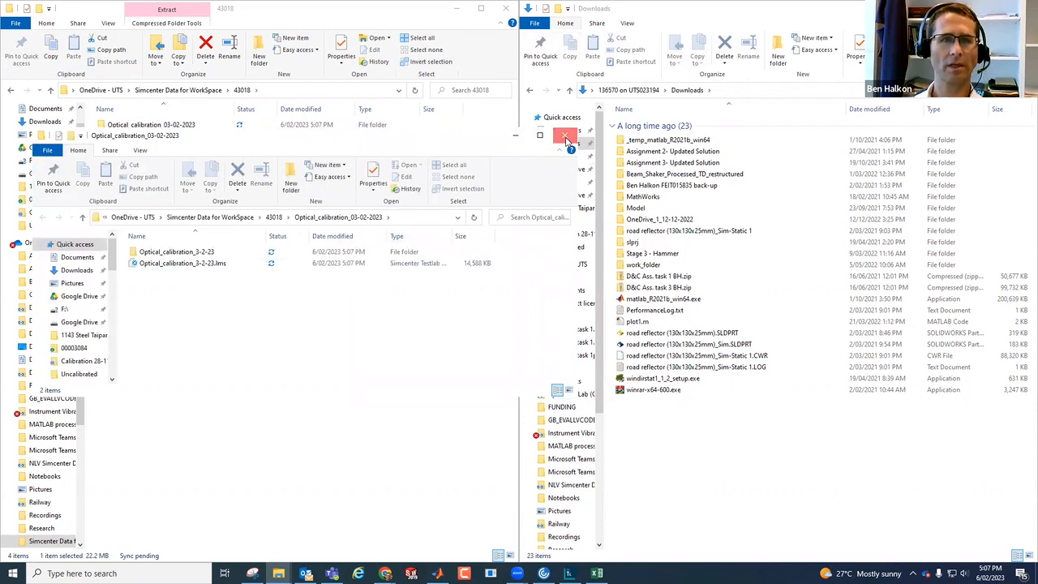
left_click(565, 135)
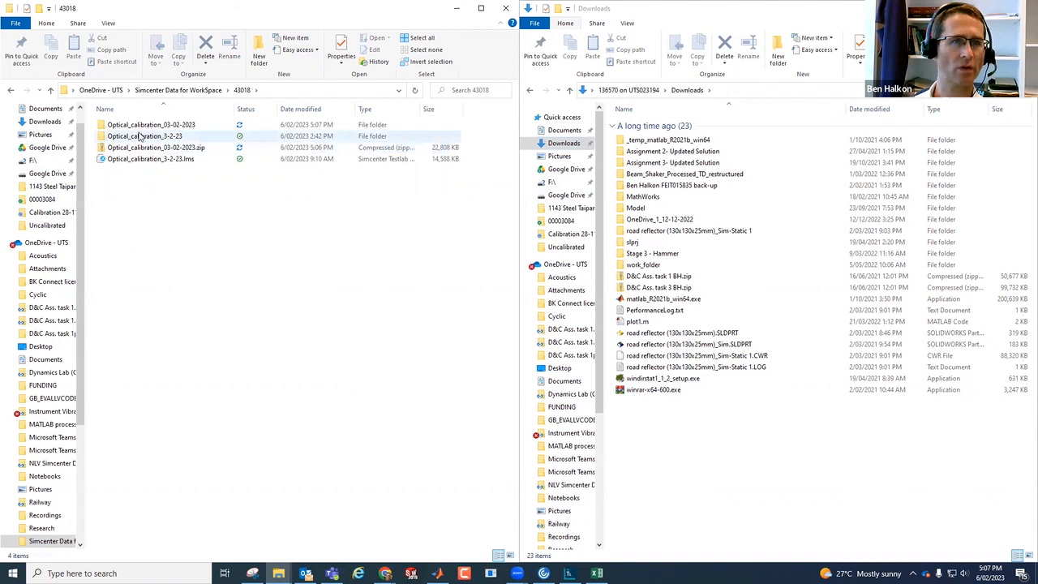
left_click(151, 128)
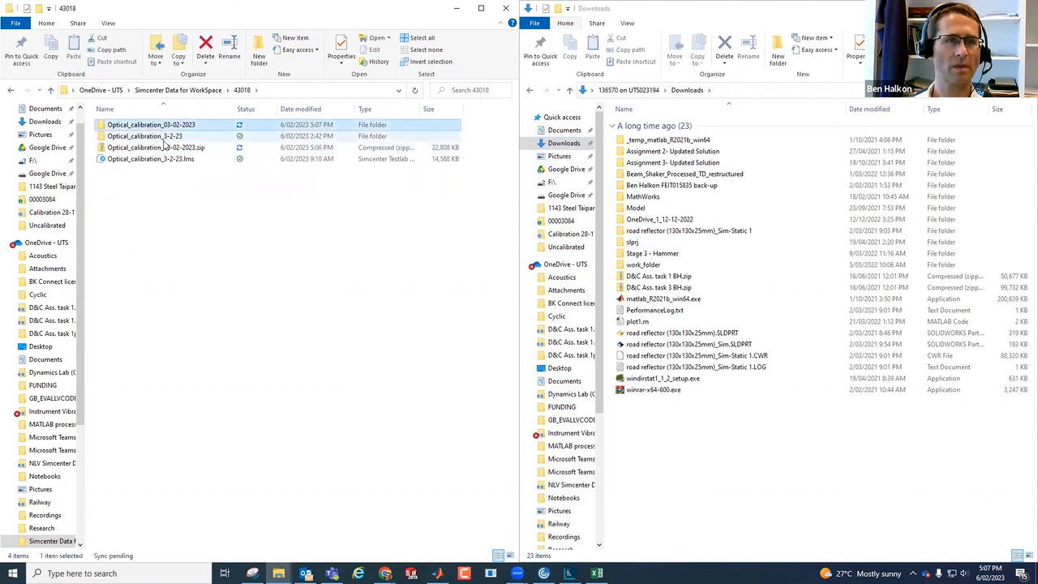
double_click(168, 128)
left_click_drag(170, 160, 148, 120)
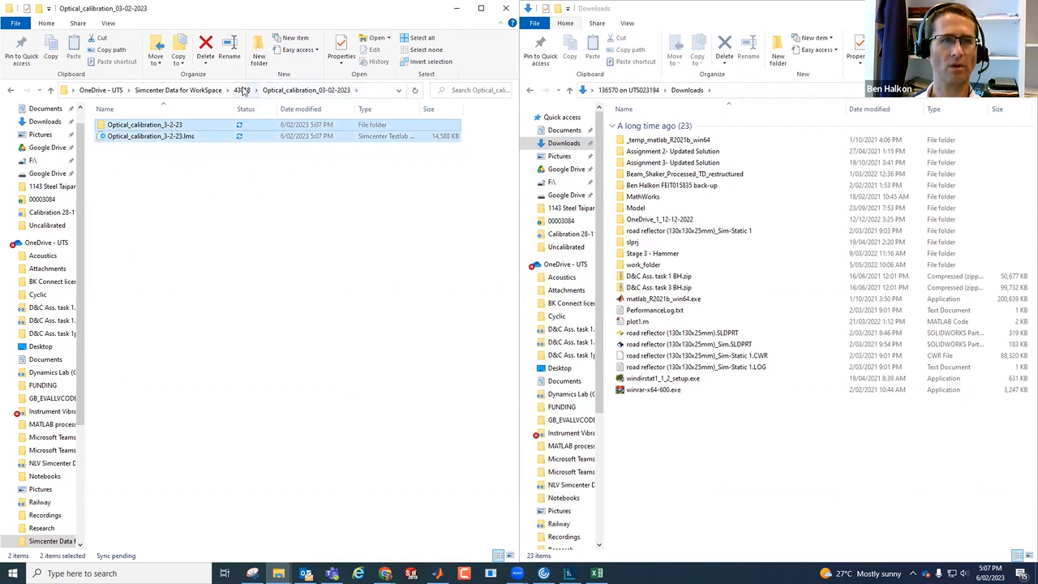
left_click(243, 90)
Delete both the Optical_calibration_03-02-2023.zip archive and the extracted Optical_calibration_03-02-2023 folder from 43018
left_click(178, 150)
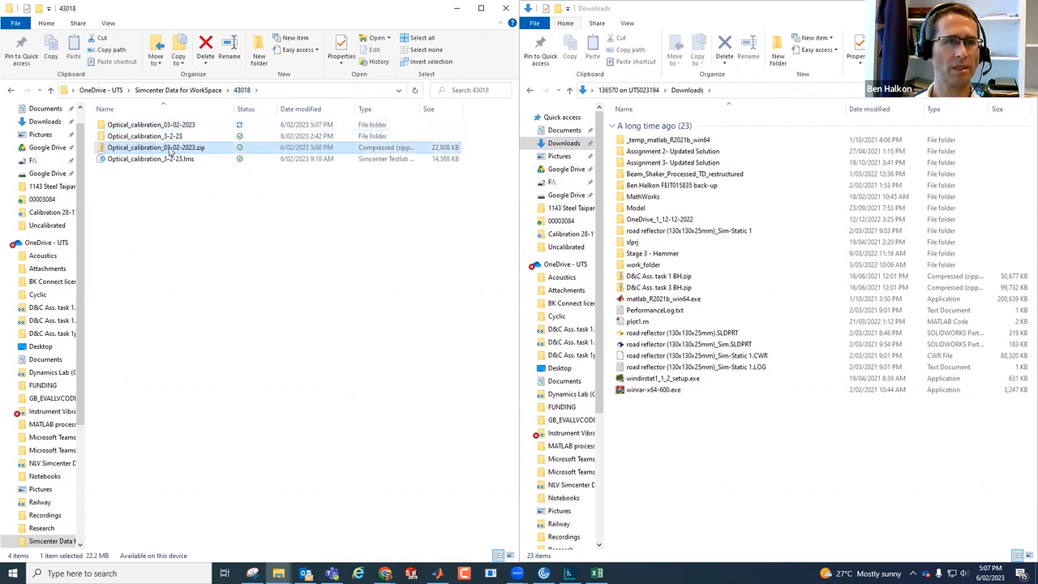
left_click(154, 127, "ctrl")
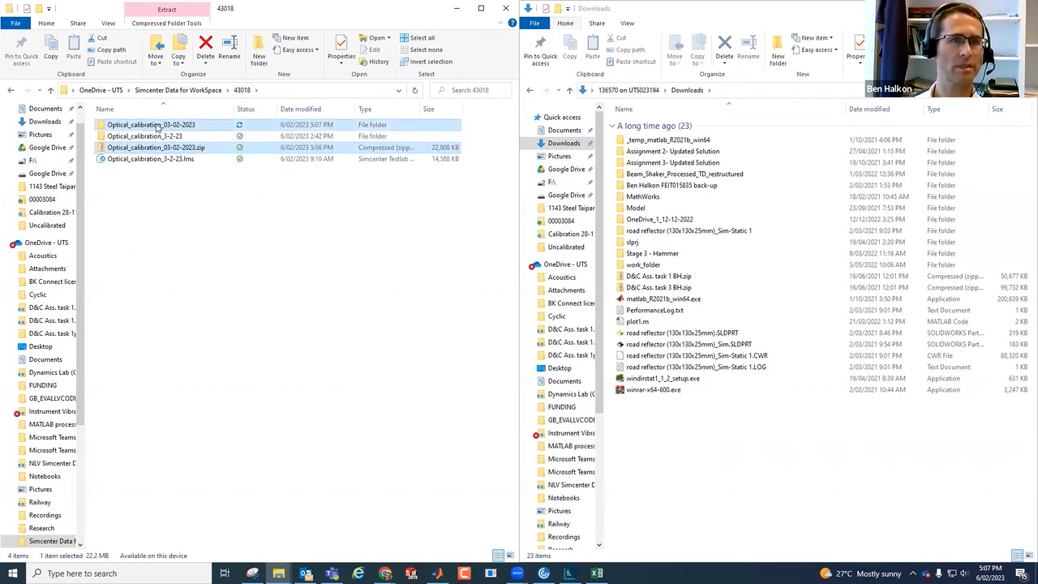
right_click(172, 127)
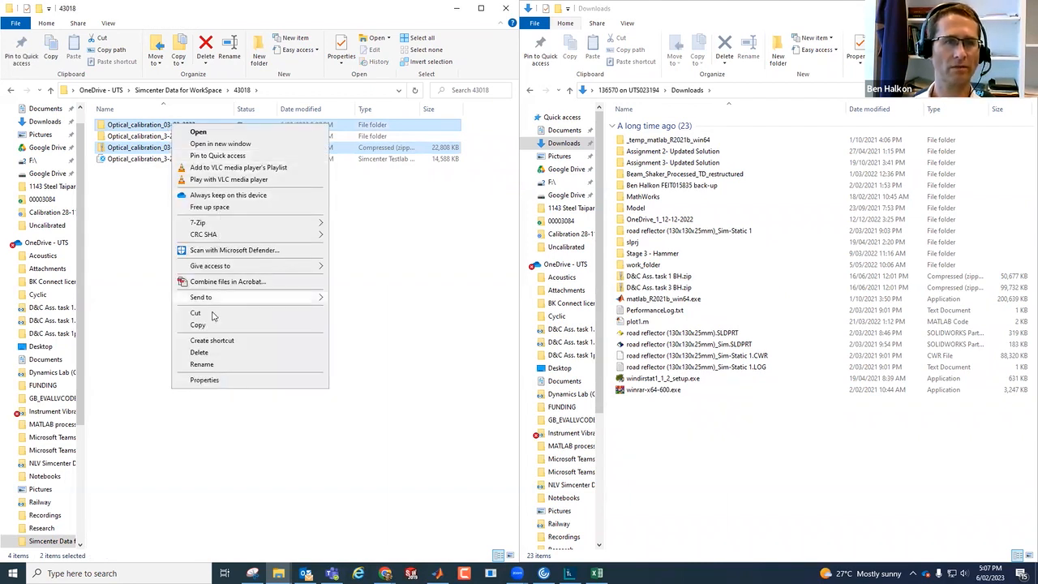
left_click(206, 350)
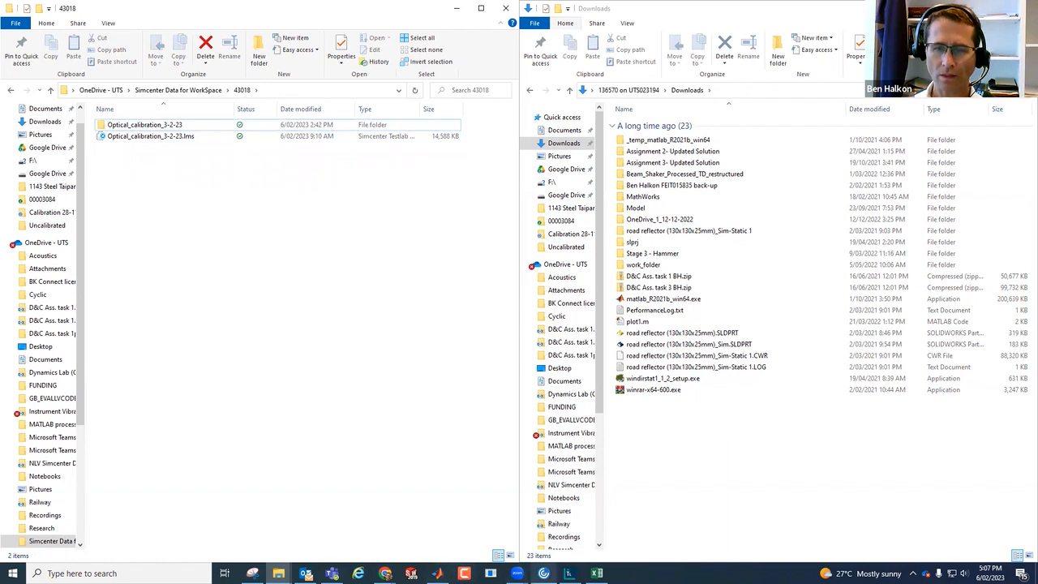
Switch to Simcenter Testlab Desktop and select the project Optical_calibration_3-2-23 for opening, in OneDrive - UTS > Simcenter Data for WorkSpace > 43018
left_click(568, 574)
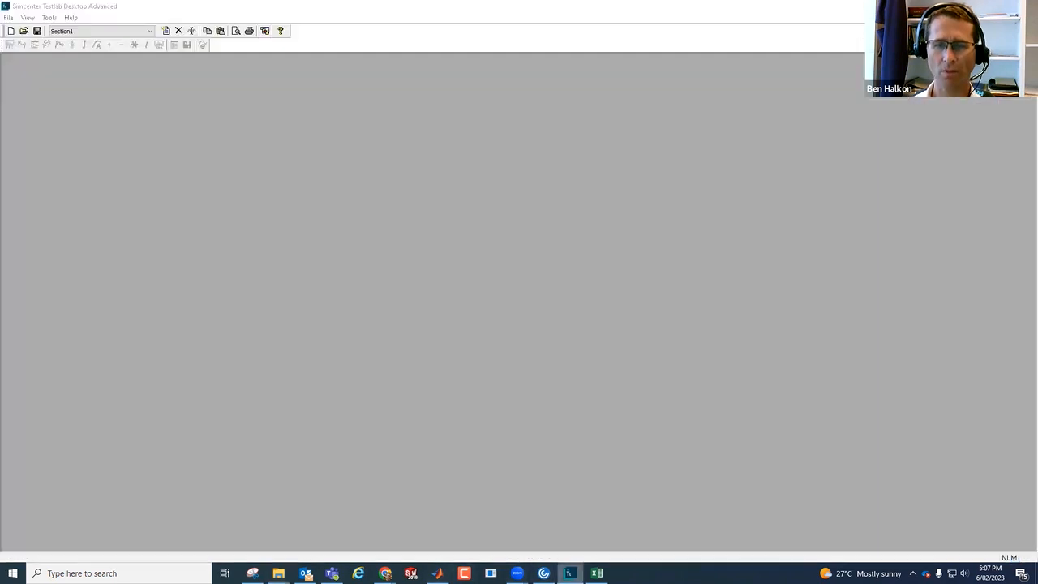
left_click(24, 30)
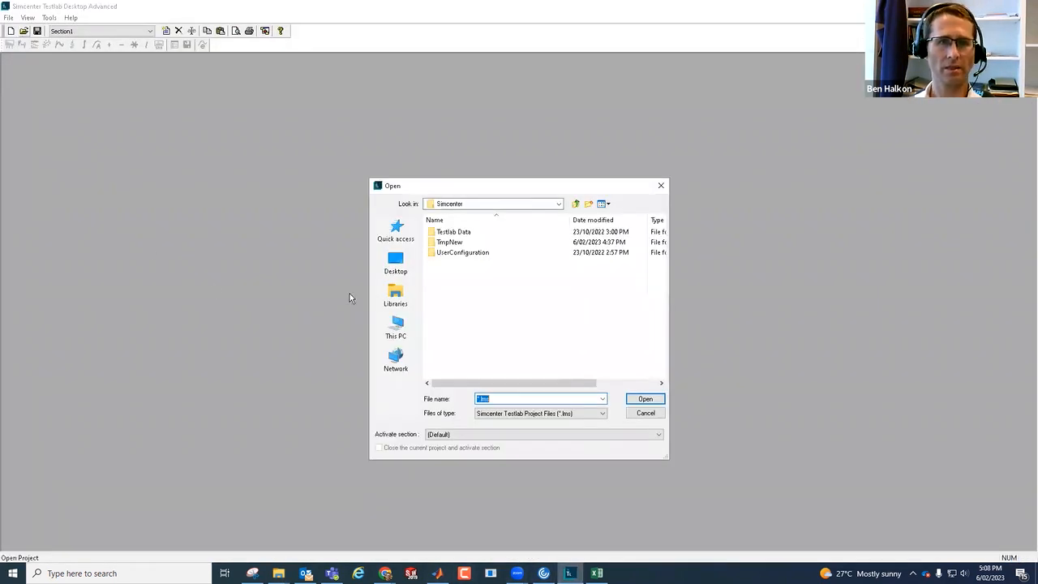
left_click(475, 204)
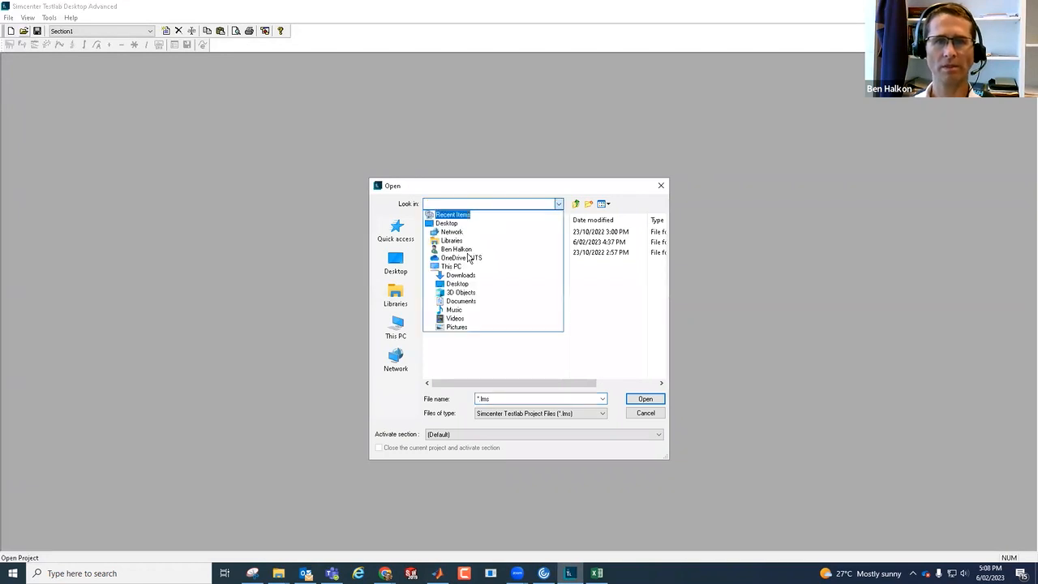
left_click(469, 258)
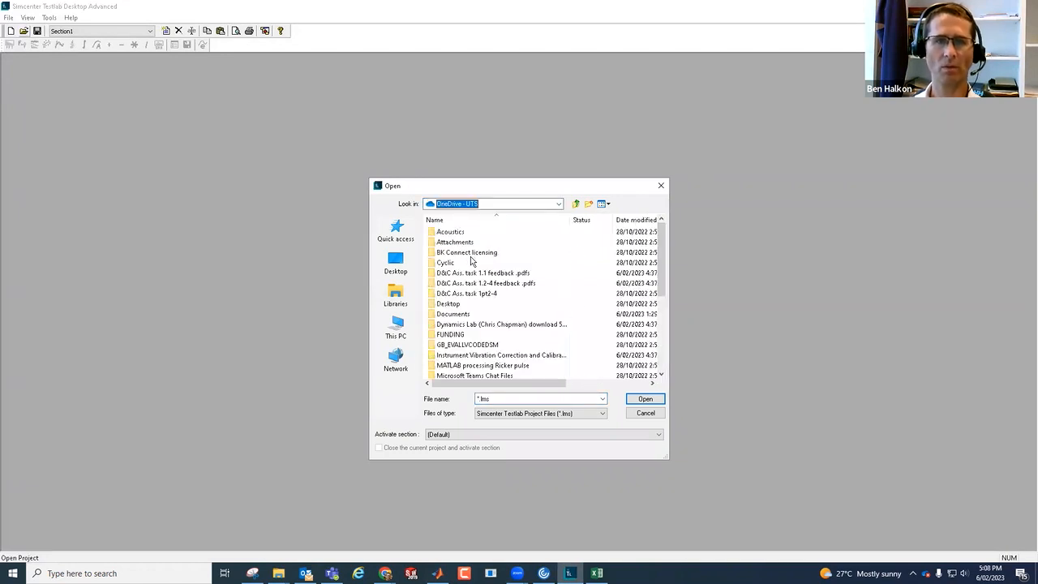
scroll(480, 296, "down", 3)
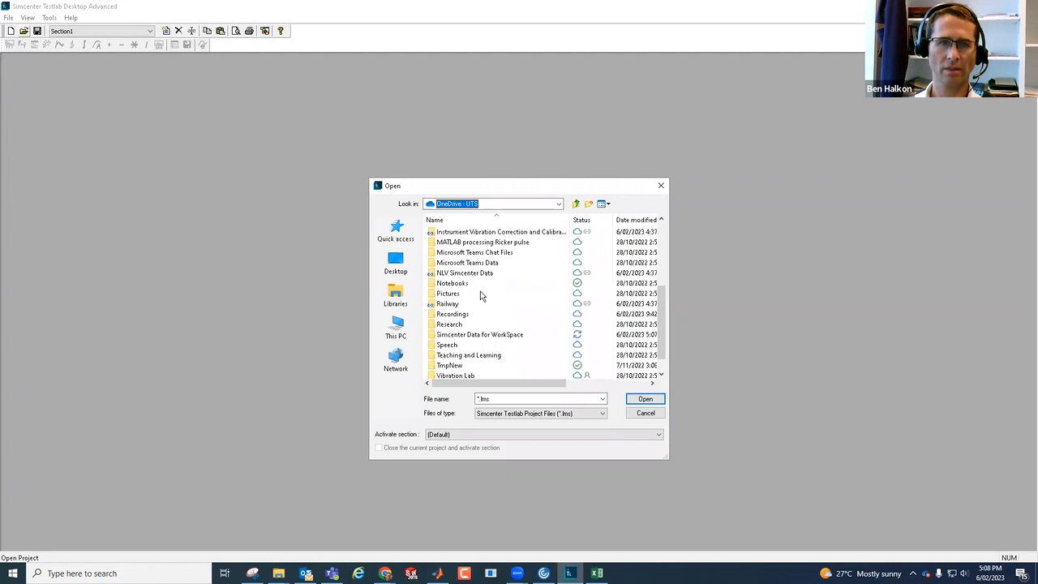
double_click(485, 335)
double_click(442, 234)
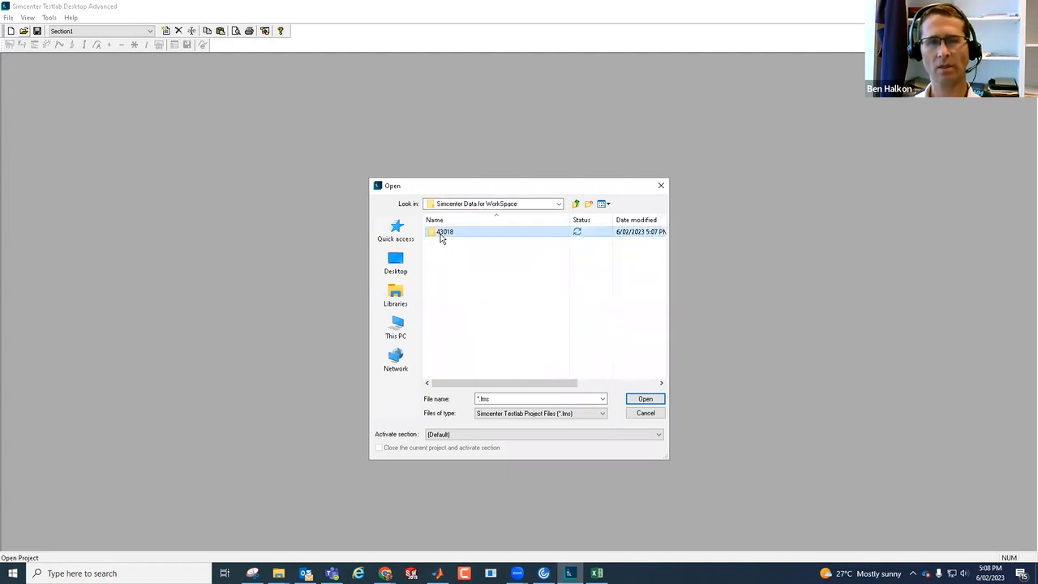
left_click(486, 243)
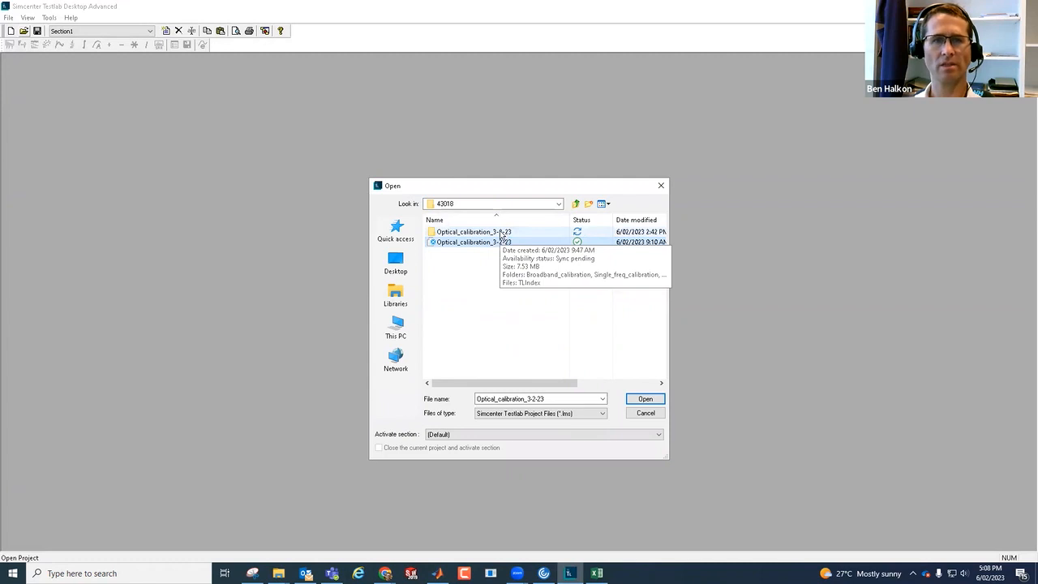
Look through Optical_calibration_3-2-23 > Uncalibrated > Run 1 for openable files, check the available file types, and return to the 43018 folder
double_click(503, 233)
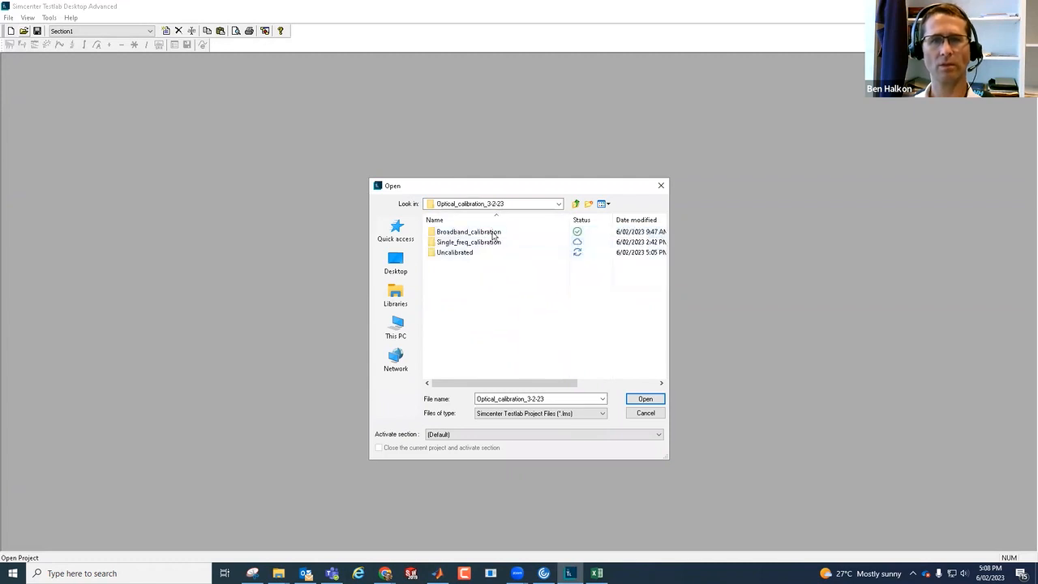
double_click(456, 253)
double_click(443, 234)
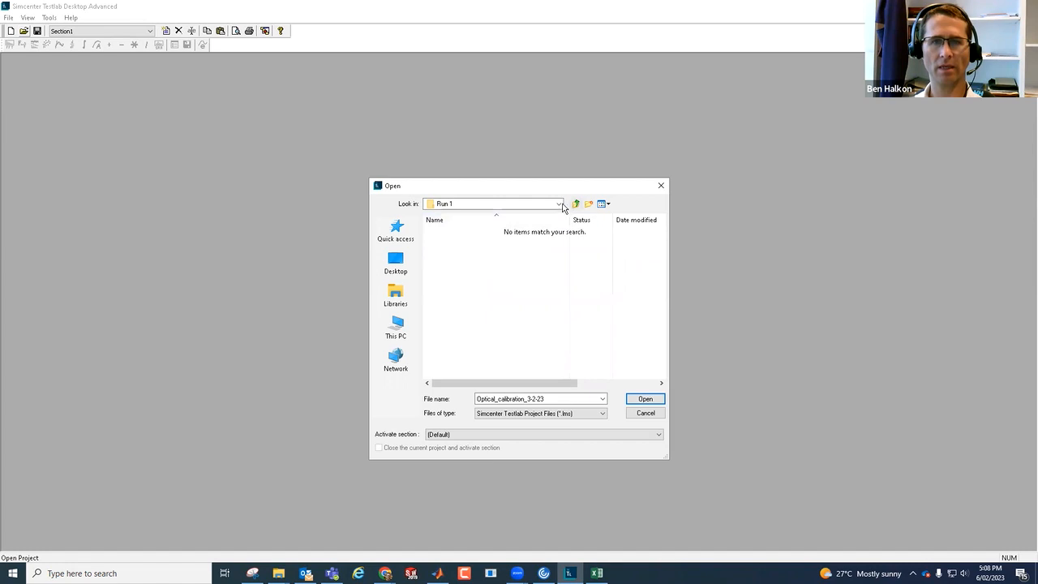
left_click(559, 203)
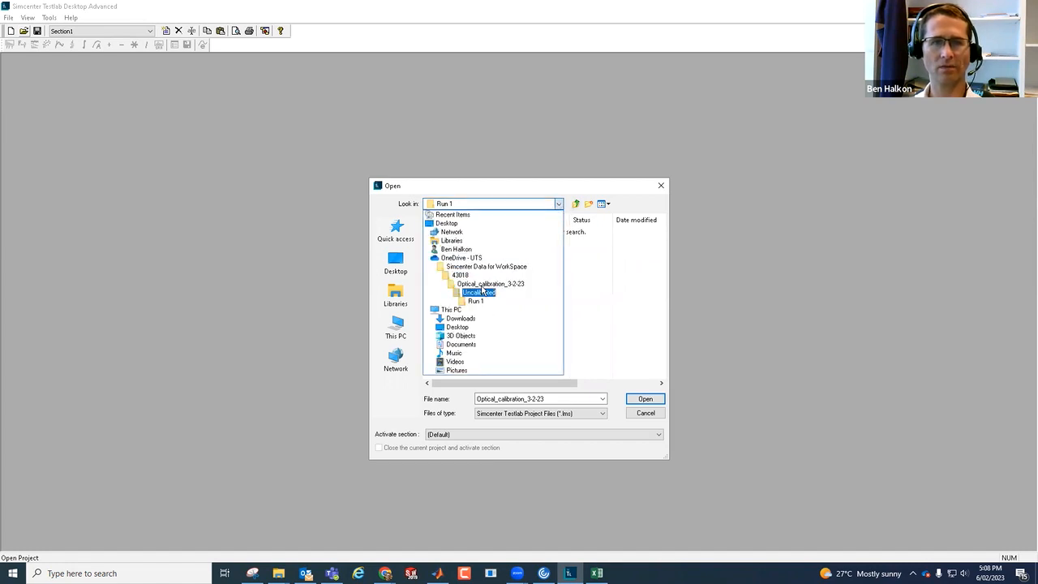
left_click(590, 419)
left_click(572, 414)
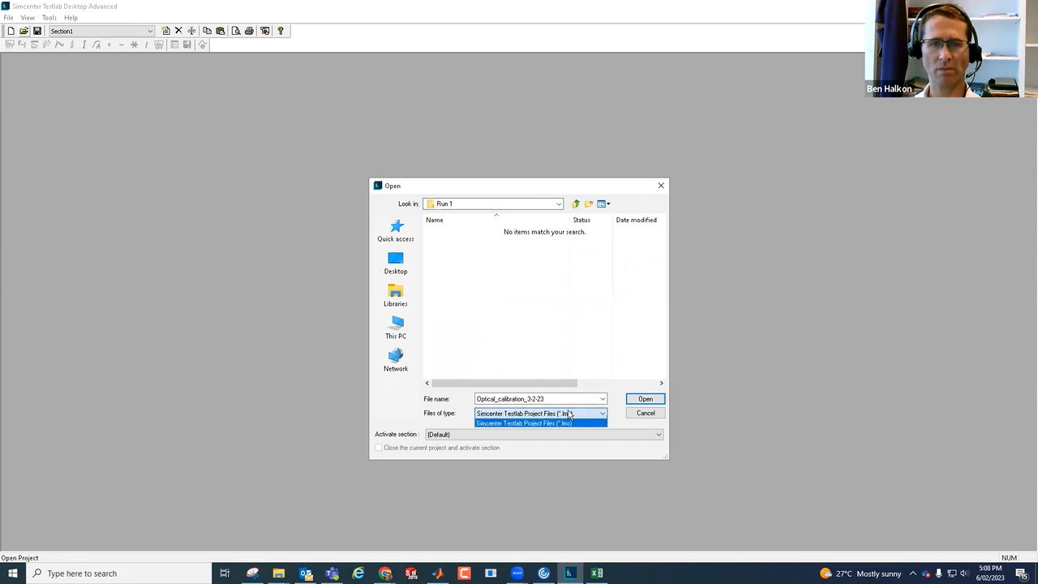
left_click(544, 210)
left_click(528, 209)
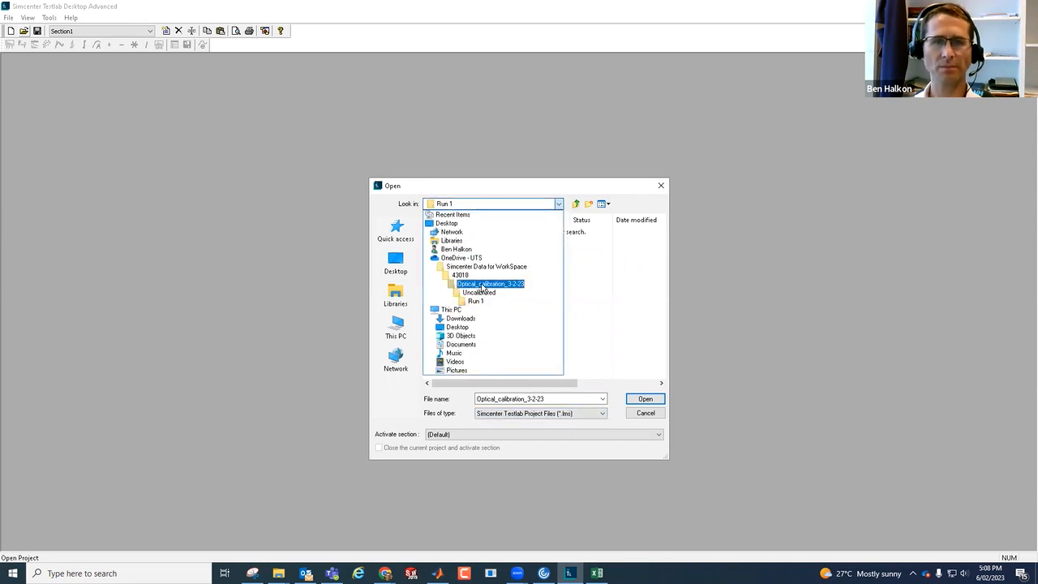
left_click(483, 286)
left_click(524, 209)
left_click(488, 276)
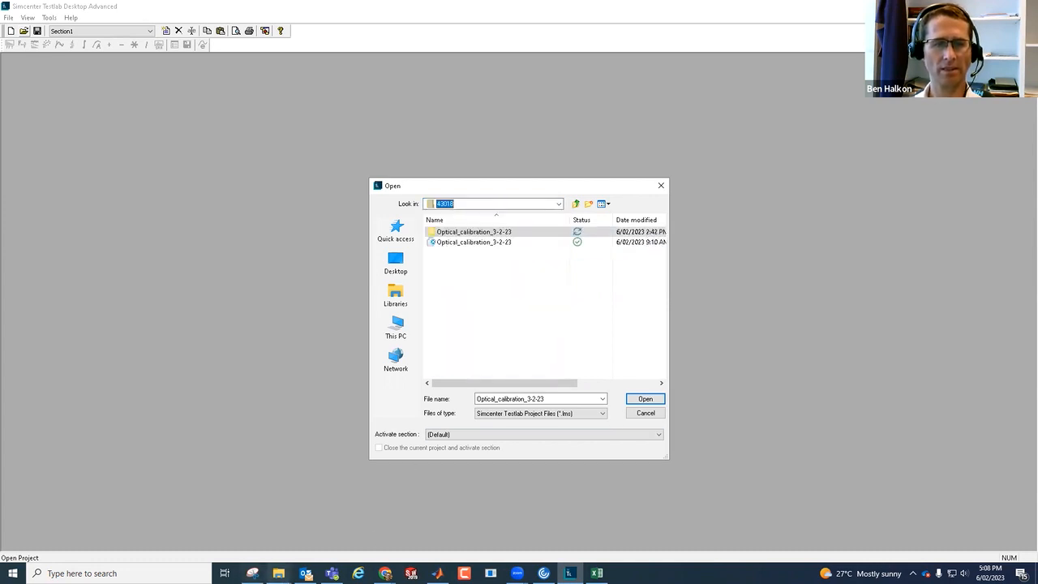
Check the contents of the Uncalibrated section's Run 1 folder in File Explorer, and return to the project opening dialog in Testlab
left_click(278, 573)
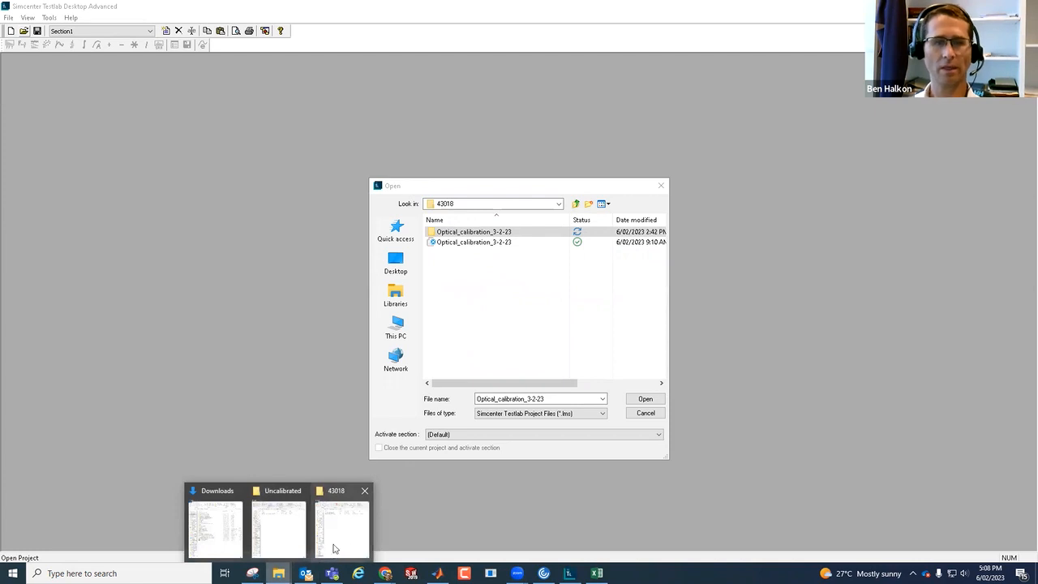
left_click(280, 540)
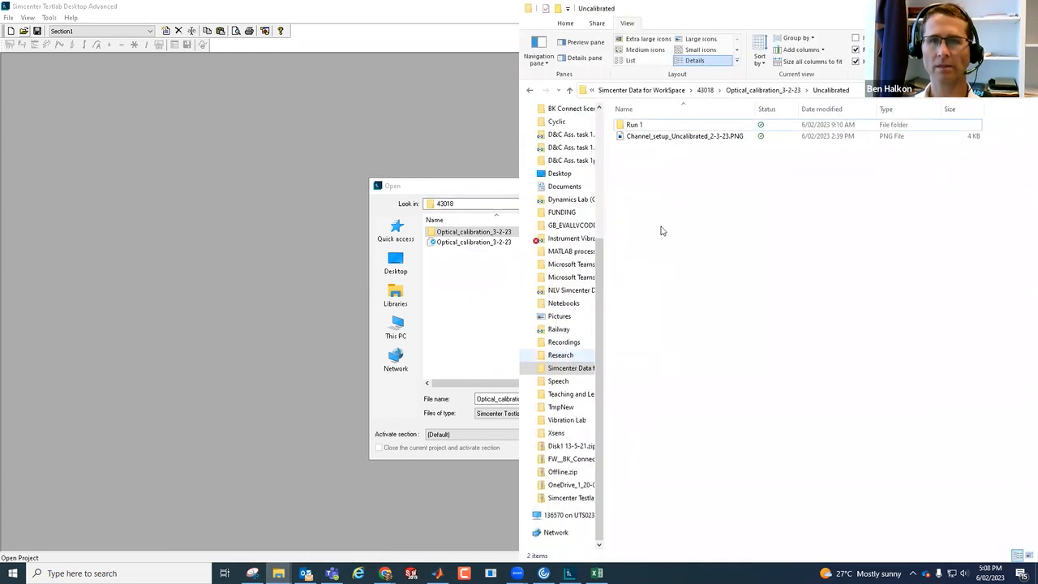
double_click(632, 127)
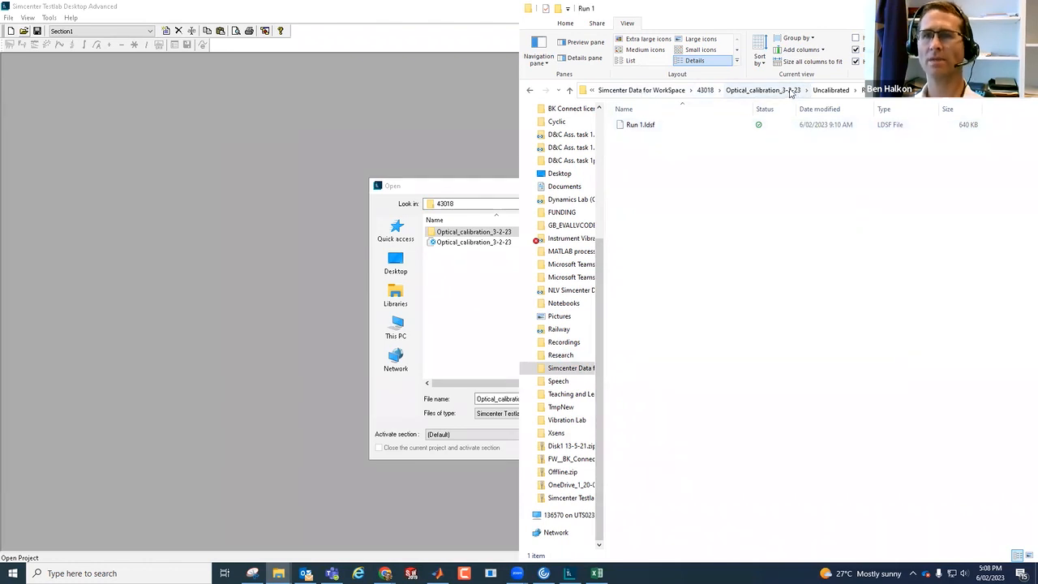
left_click(354, 130)
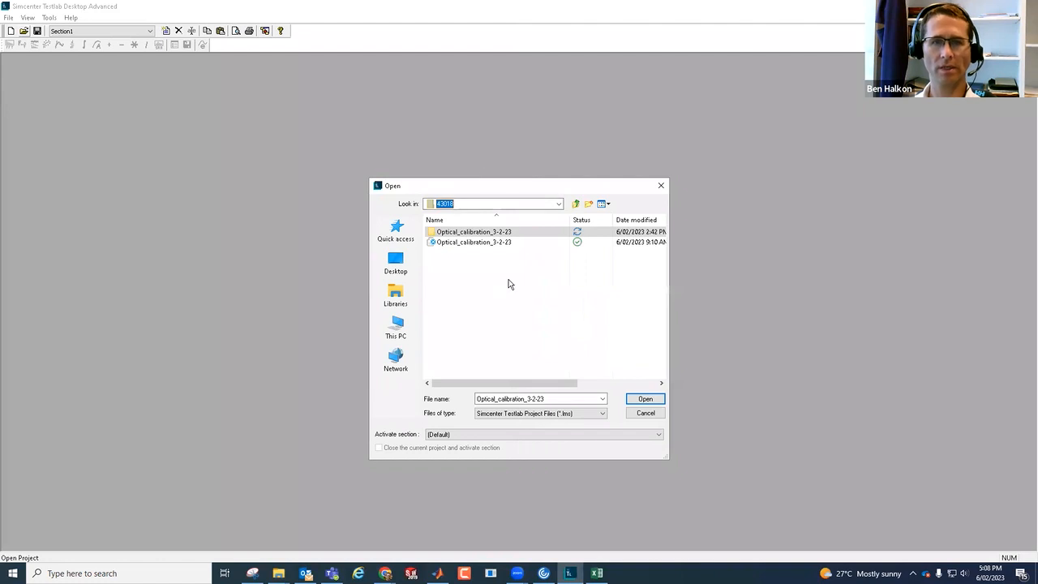
Open the Optical_calibration_3-2-23 project file from 43018 and accept the attachment warning
left_click(491, 242)
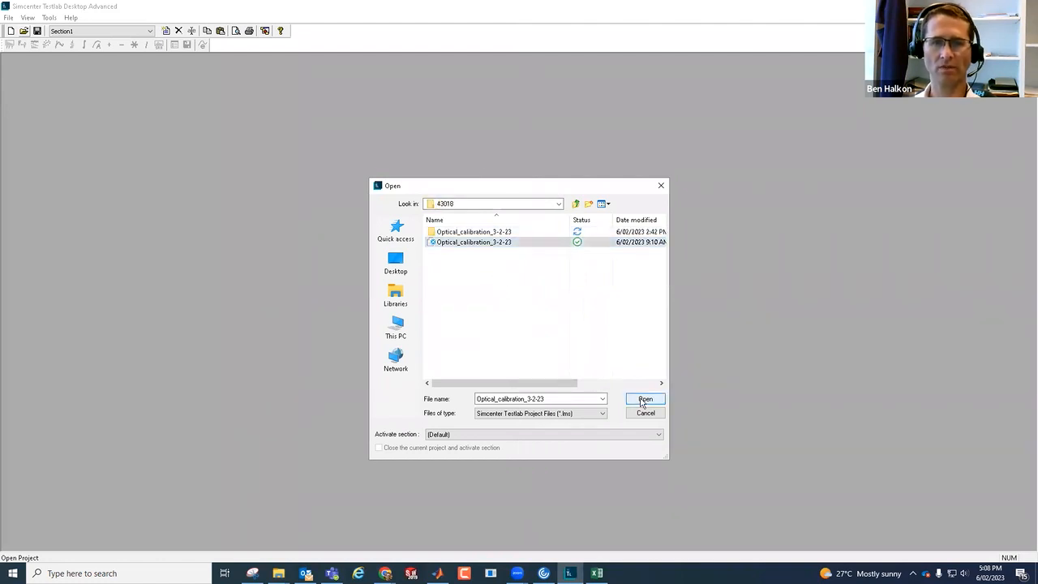
left_click(645, 399)
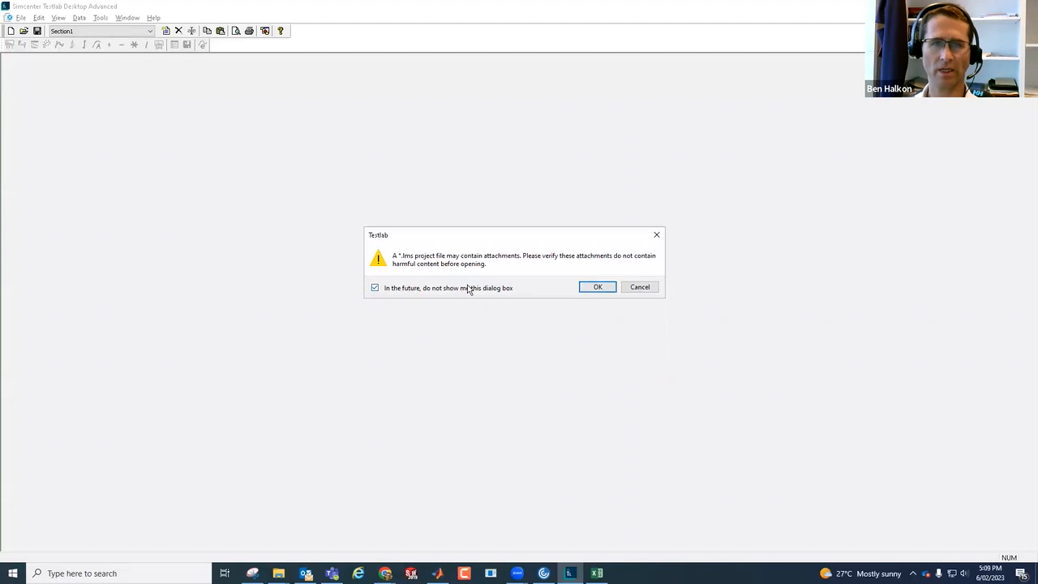
left_click(597, 289)
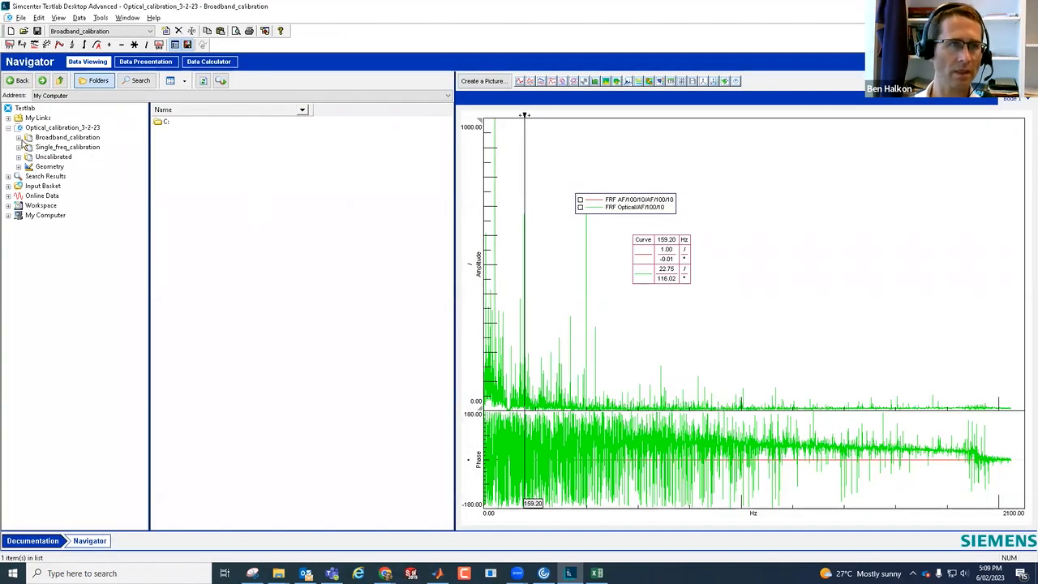
Expand the three calibration sections of Optical_calibration_3-2-23 and list the Throughput Data of Run 1 in Uncalibrated
left_click(61, 129)
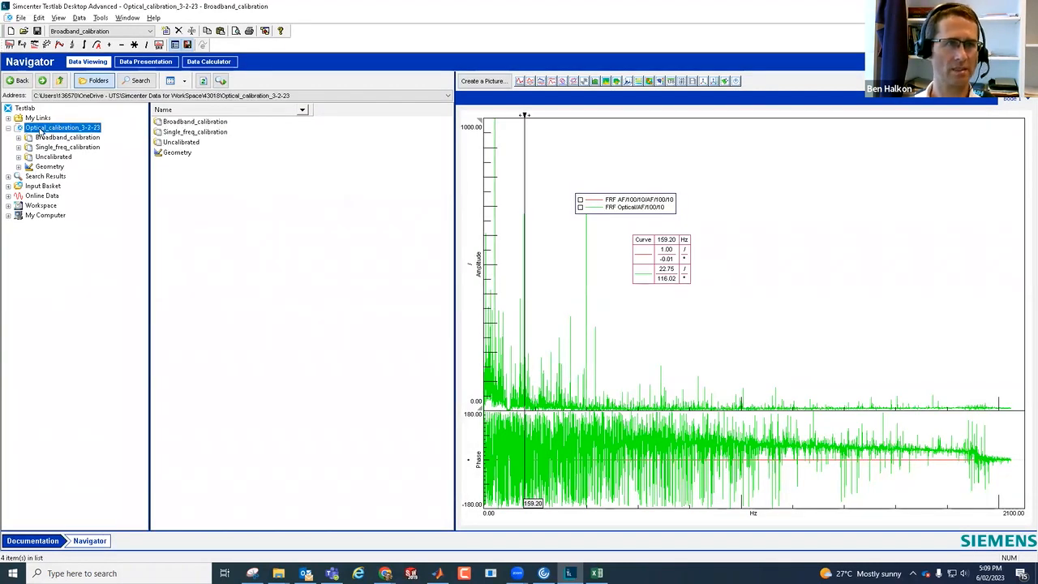
left_click(57, 138)
left_click(19, 146)
left_click(18, 166)
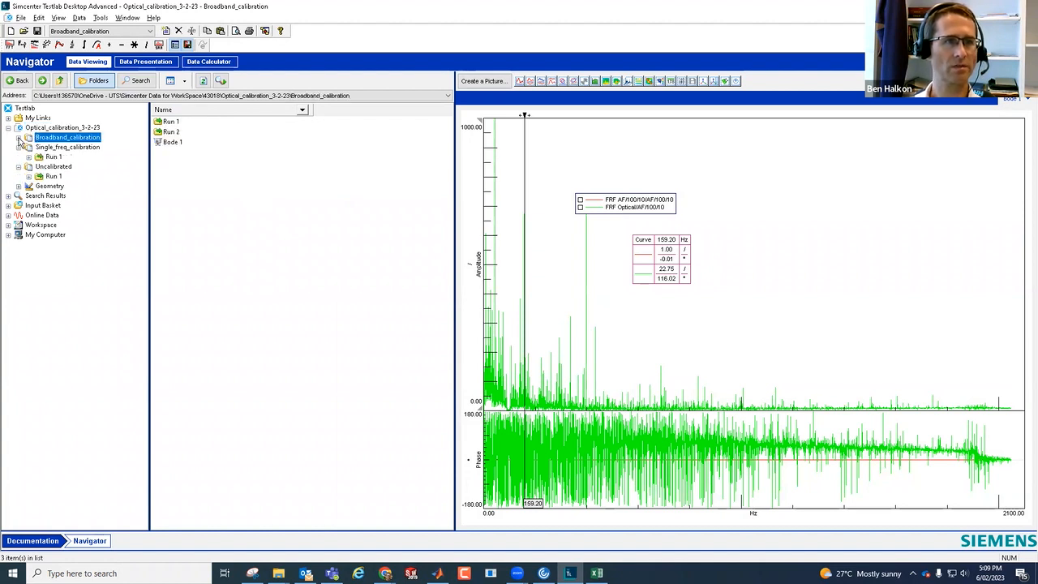
left_click(19, 138)
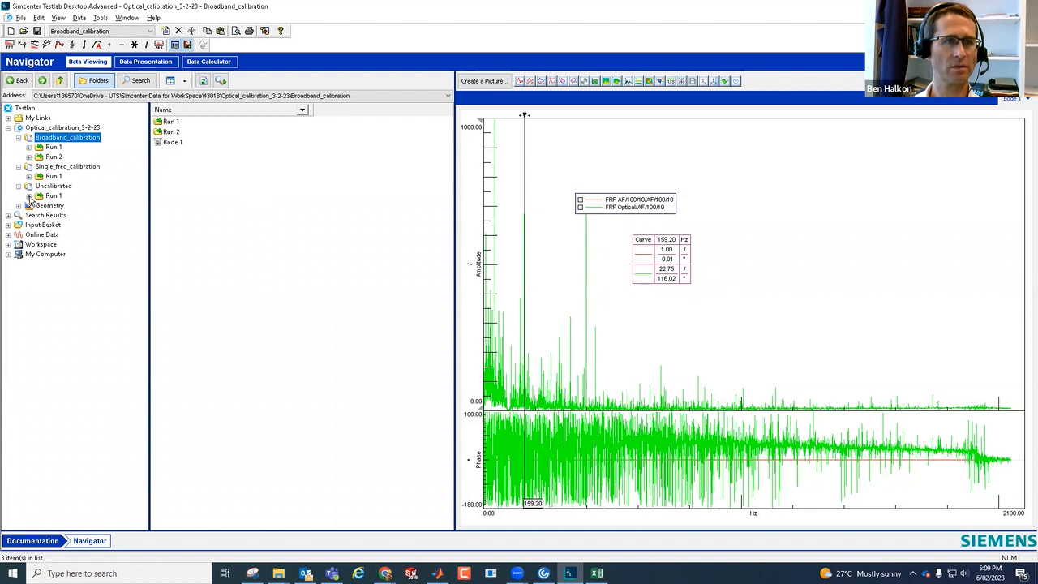
left_click(29, 197)
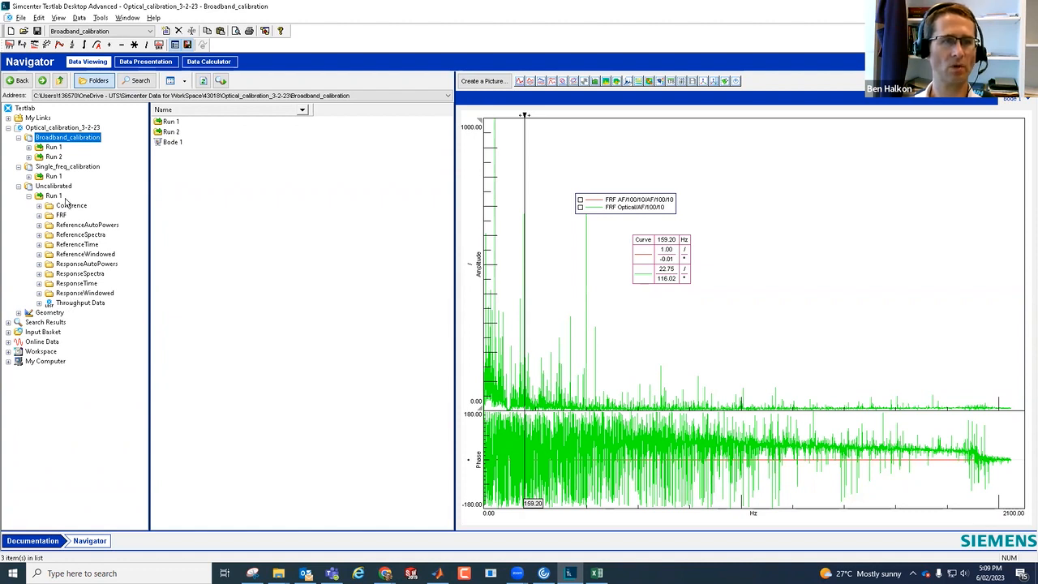
left_click(79, 304)
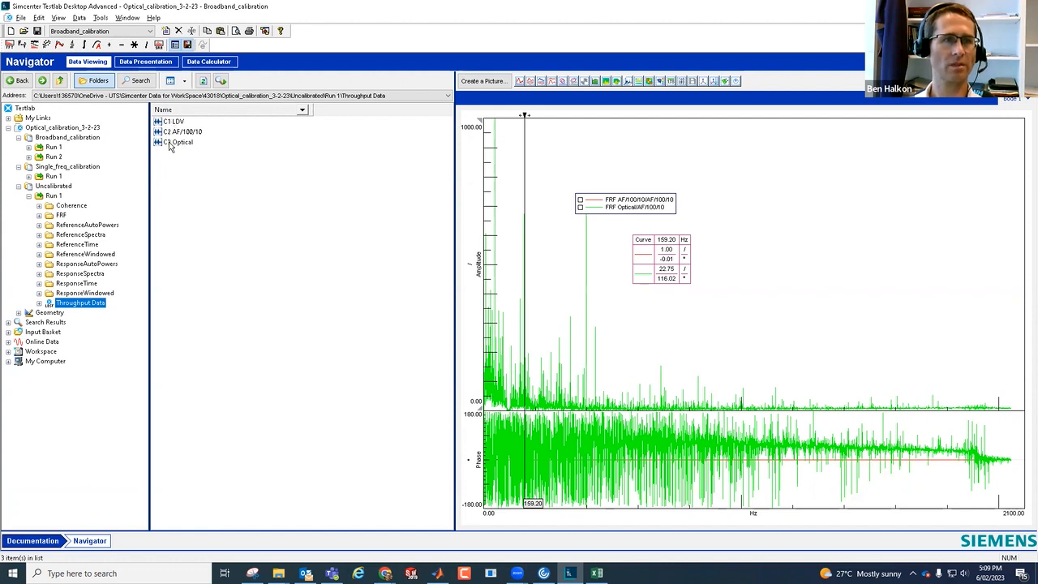
Make Uncalibrated the active section of the project
left_click(150, 31)
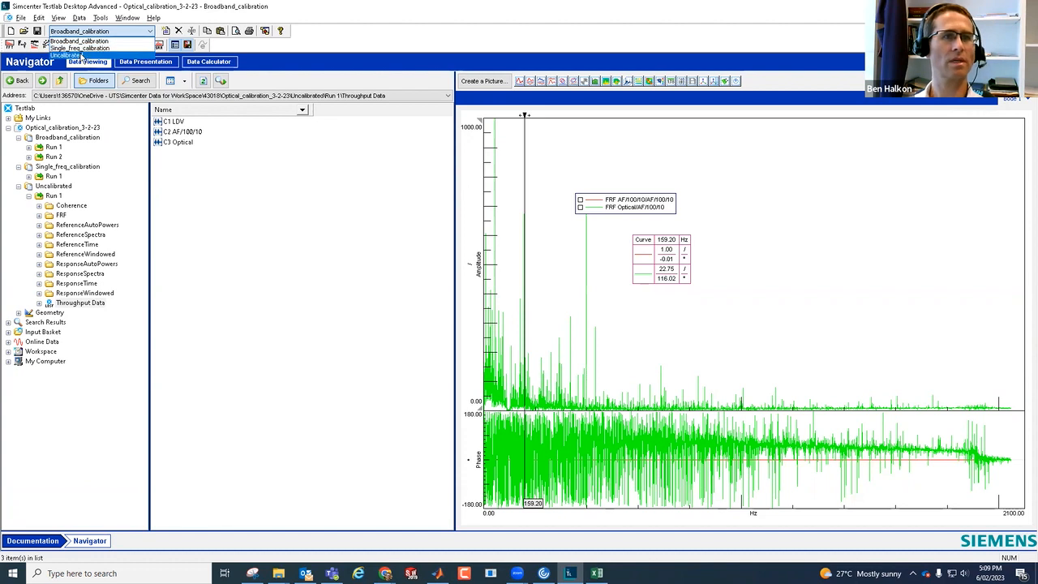
left_click(81, 55)
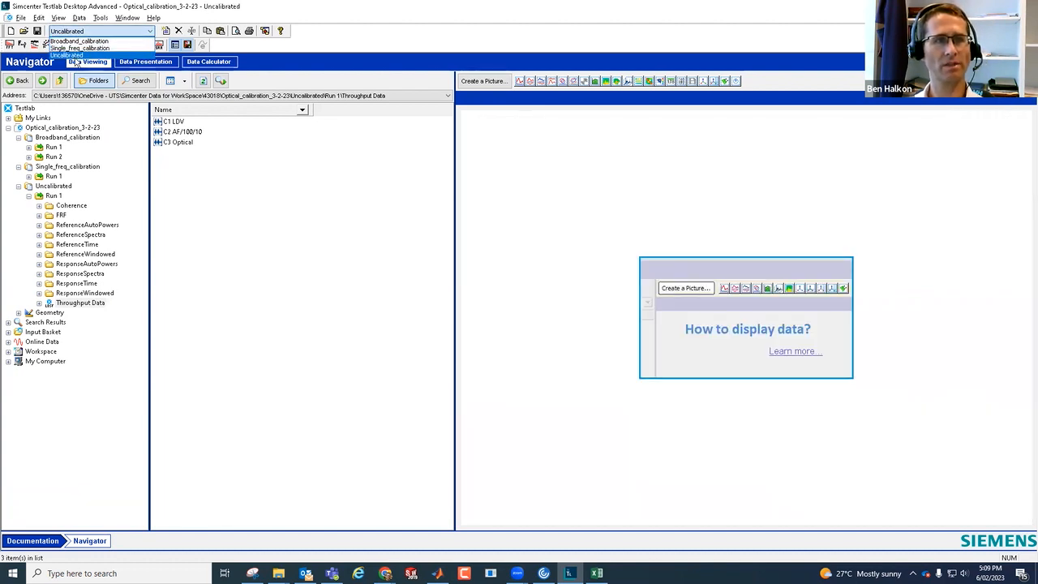
left_click(78, 55)
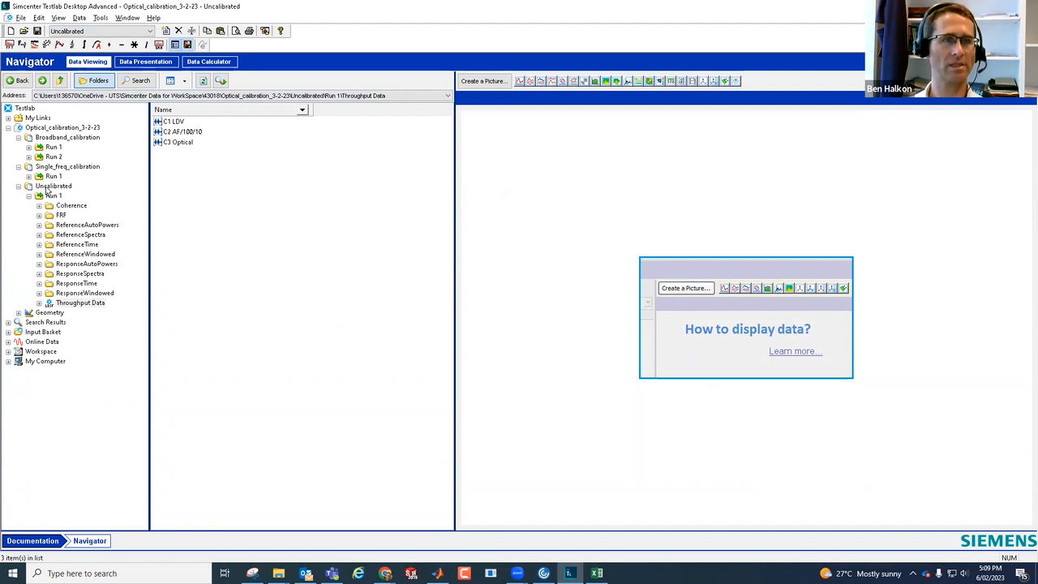
Collapse the Single_freq_calibration and Broadband_calibration sections and show the Throughput Data channels of Run 1 in Uncalibrated again
left_click(17, 166)
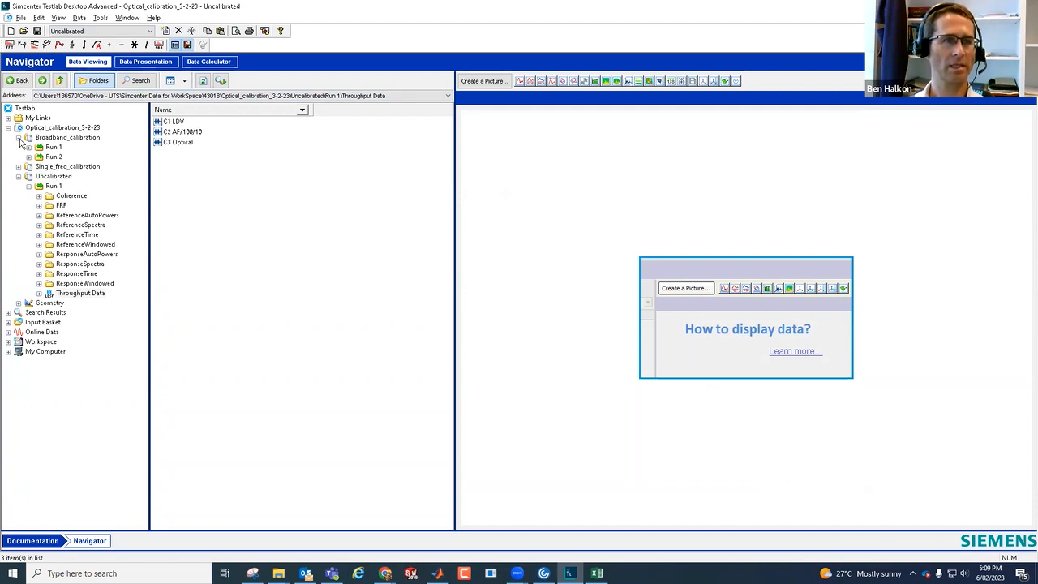
left_click(18, 137)
left_click(49, 158)
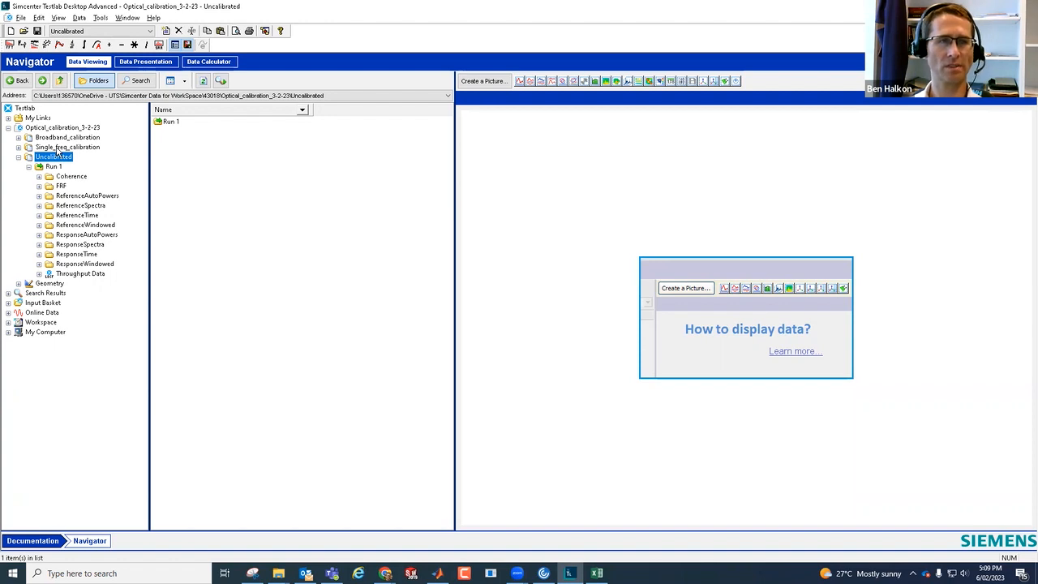
left_click(81, 274)
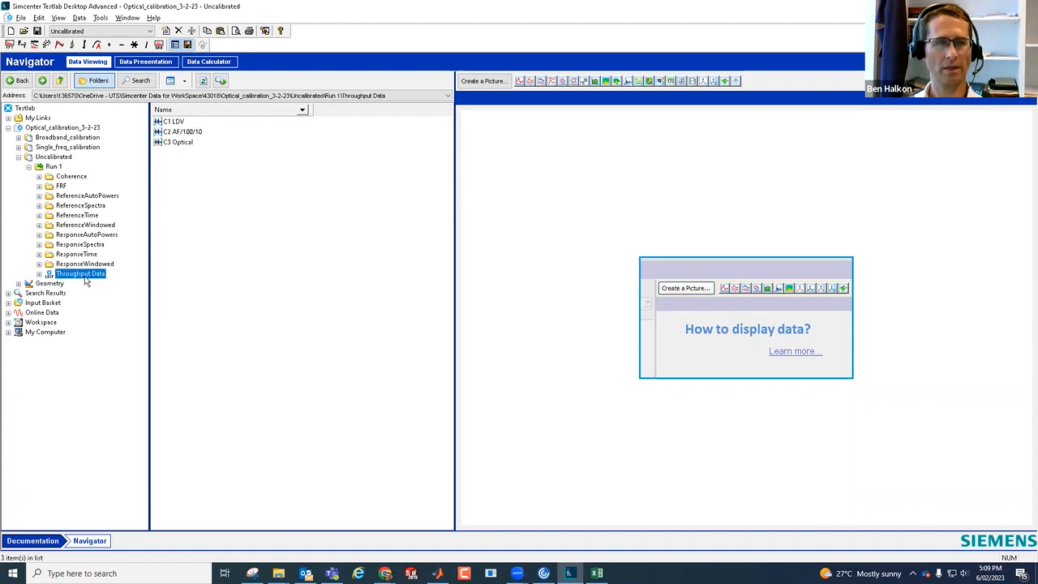
left_click(186, 132)
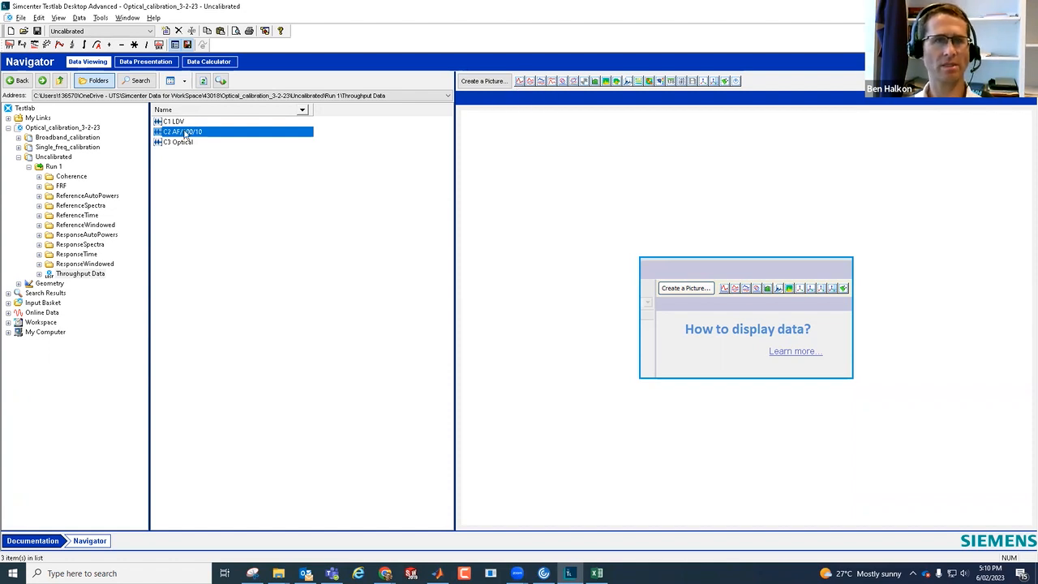
left_click(227, 215)
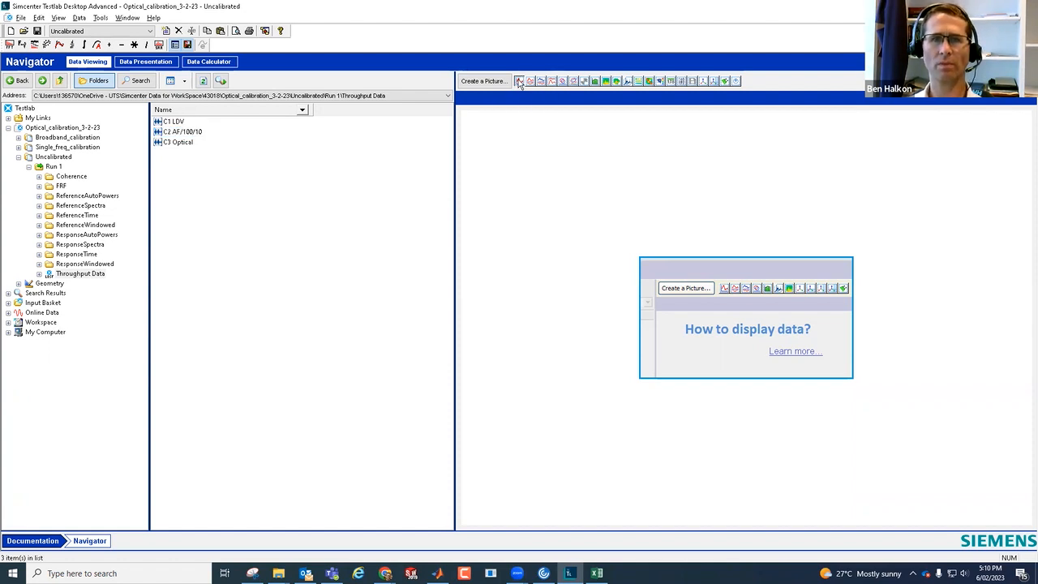
Create an empty Front/Back picture and turn on Preview Mode for it
left_click(519, 82)
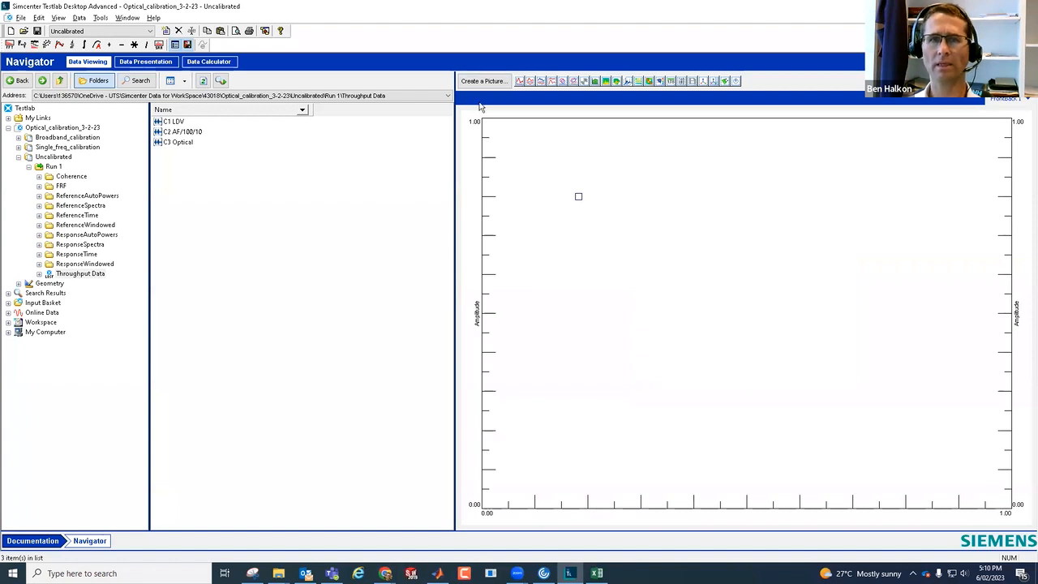
right_click(705, 308)
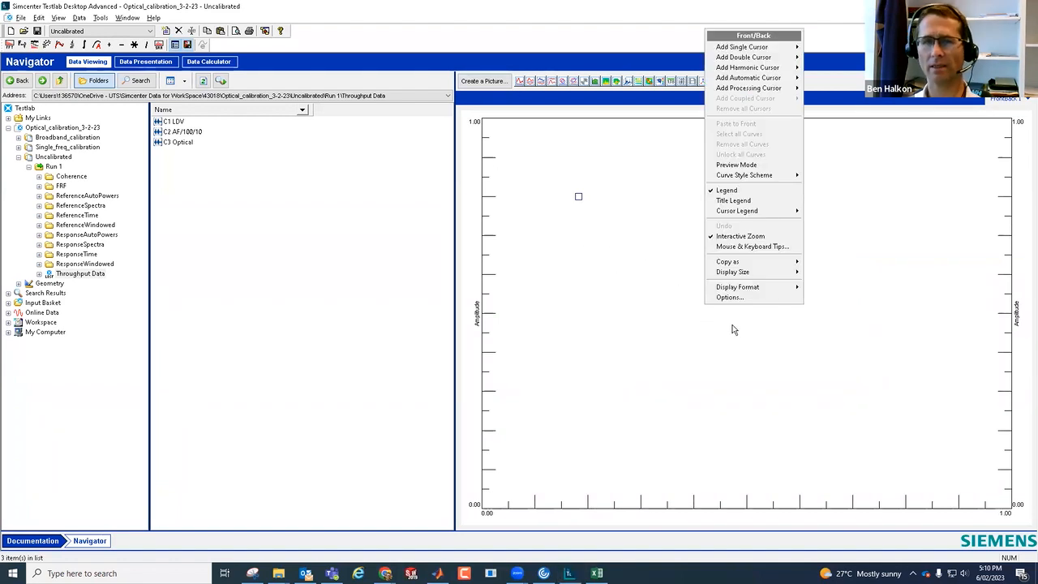
left_click(750, 167)
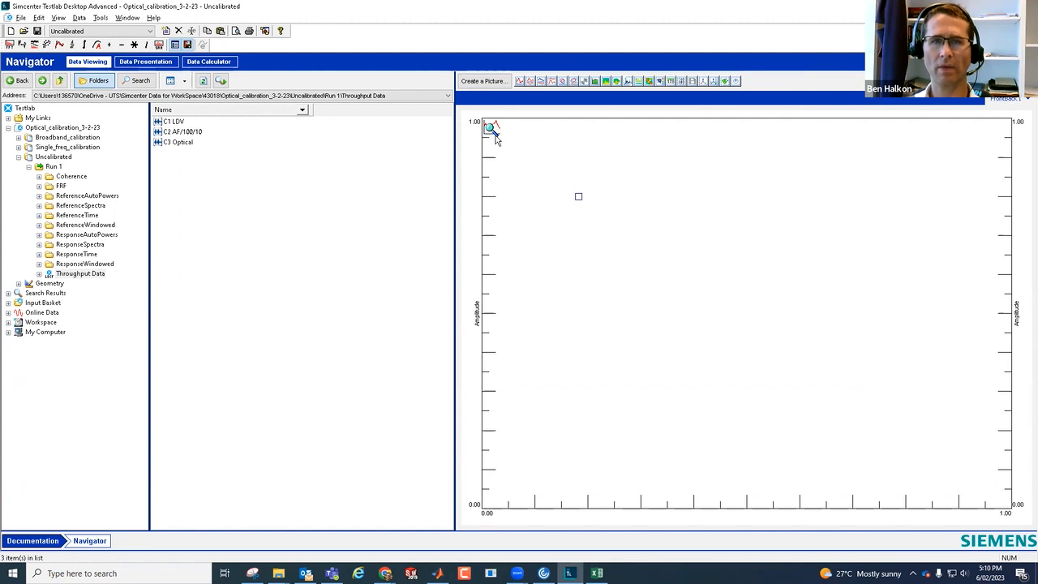
Preview the C1 LDV, C2 AF/100/10 and C3 Optical throughput signals in turn, ending on C3 Optical
left_click(178, 121)
left_click(180, 131)
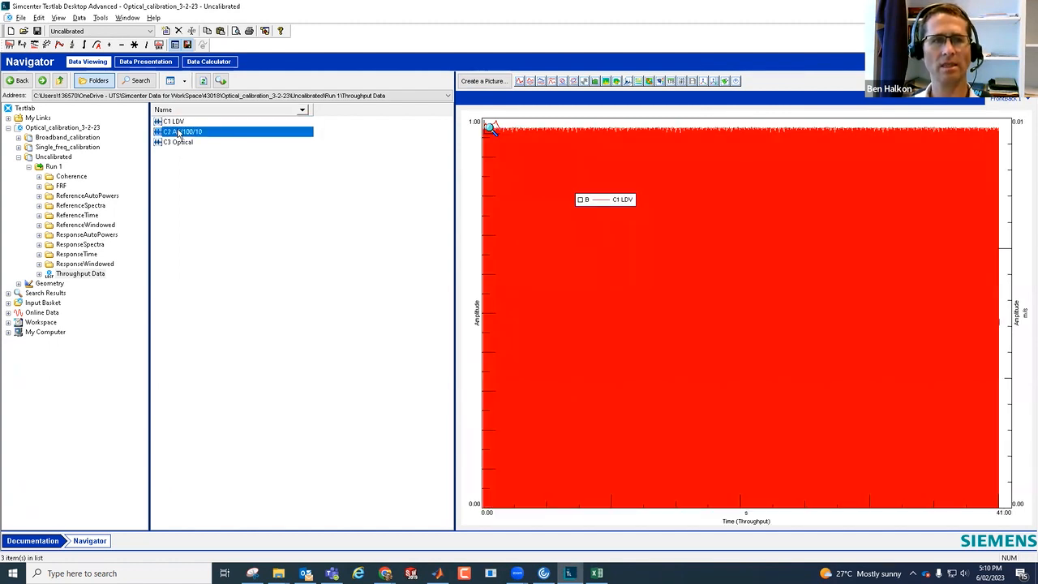
left_click(180, 142)
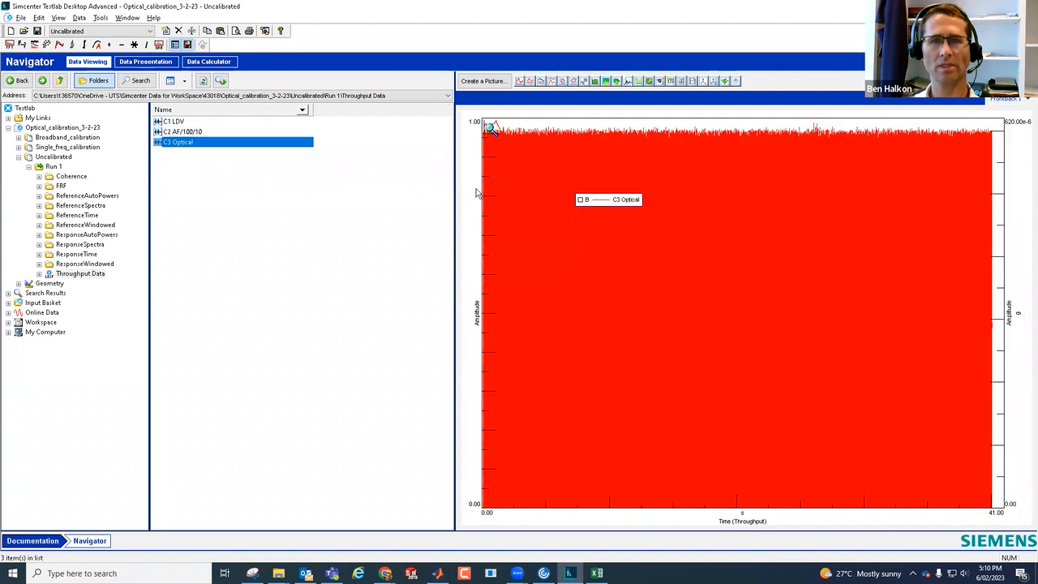
left_click(173, 121)
left_click(179, 132)
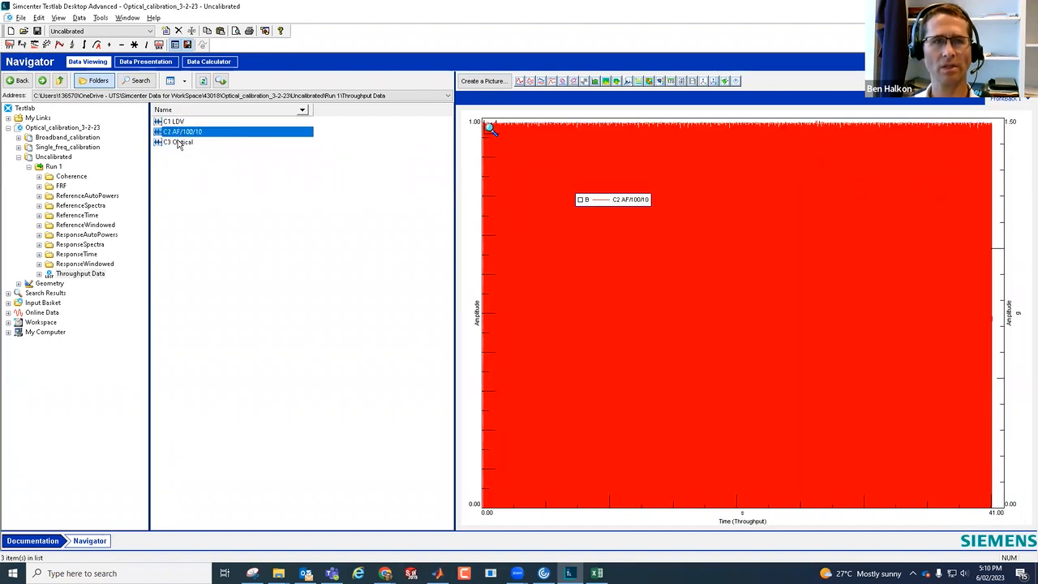
left_click(180, 143)
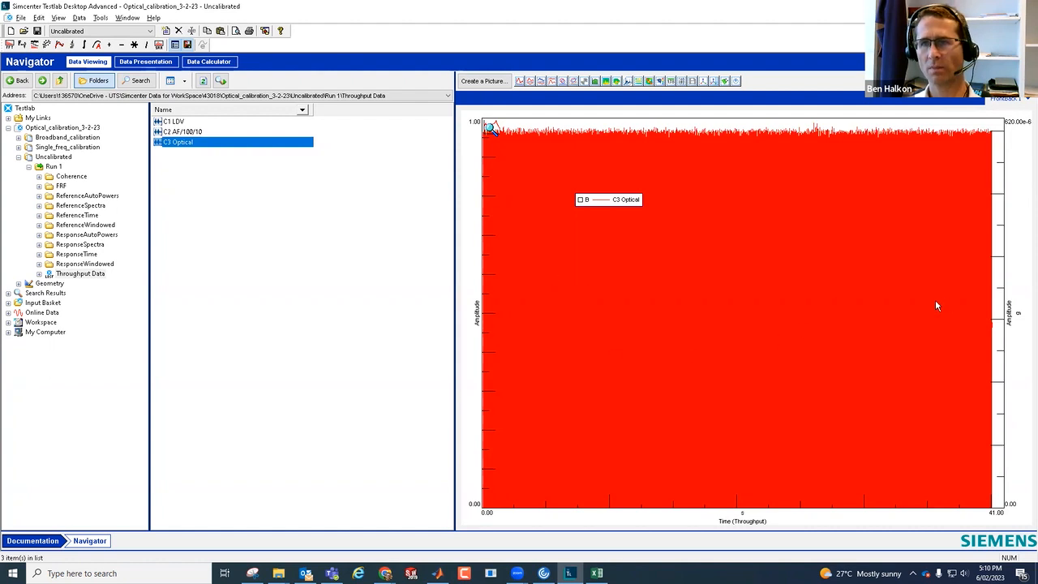
Set the format of the back Y axis in the C3 Optical plot to Real
right_click(1009, 320)
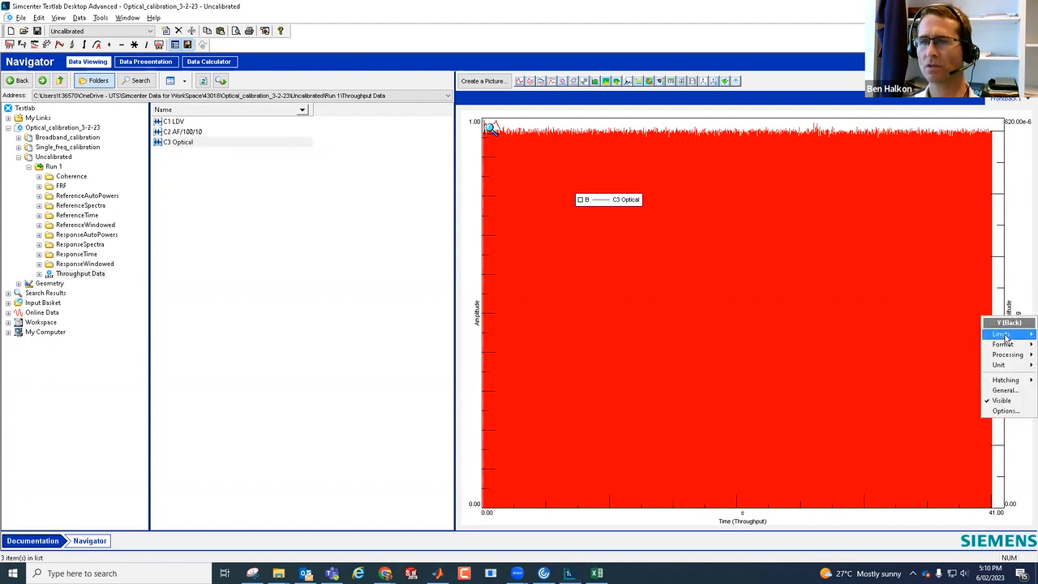
mouse_move(1005, 336)
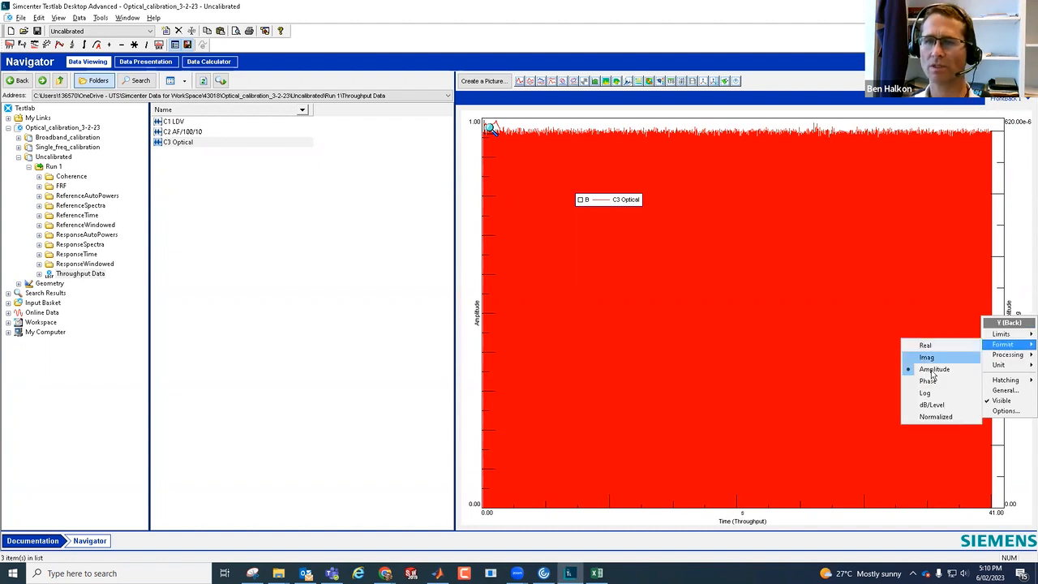
left_click(926, 346)
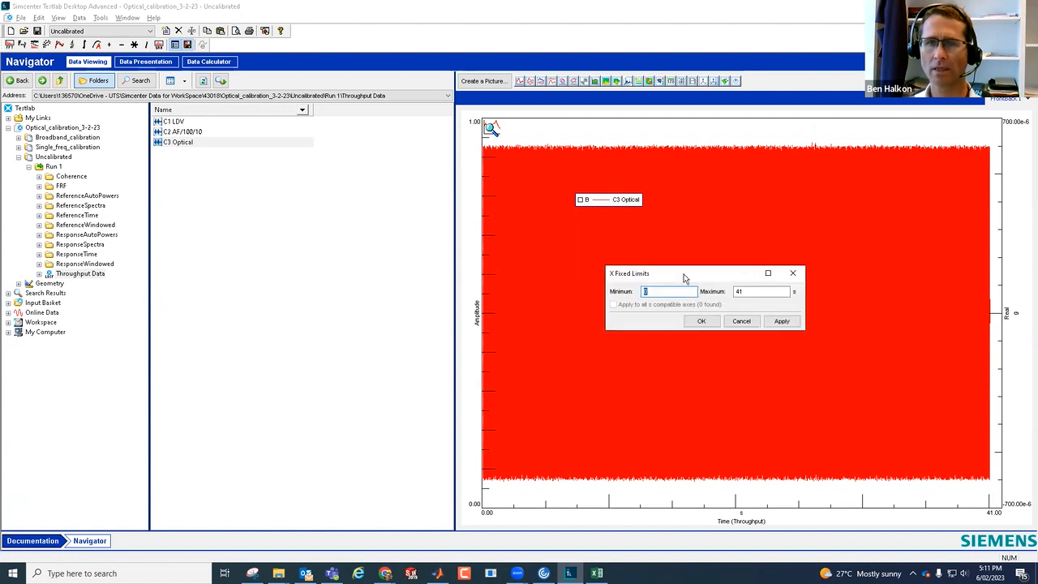
Set the maximum of the plot's fixed time-axis limits to 1 s
left_click(753, 293)
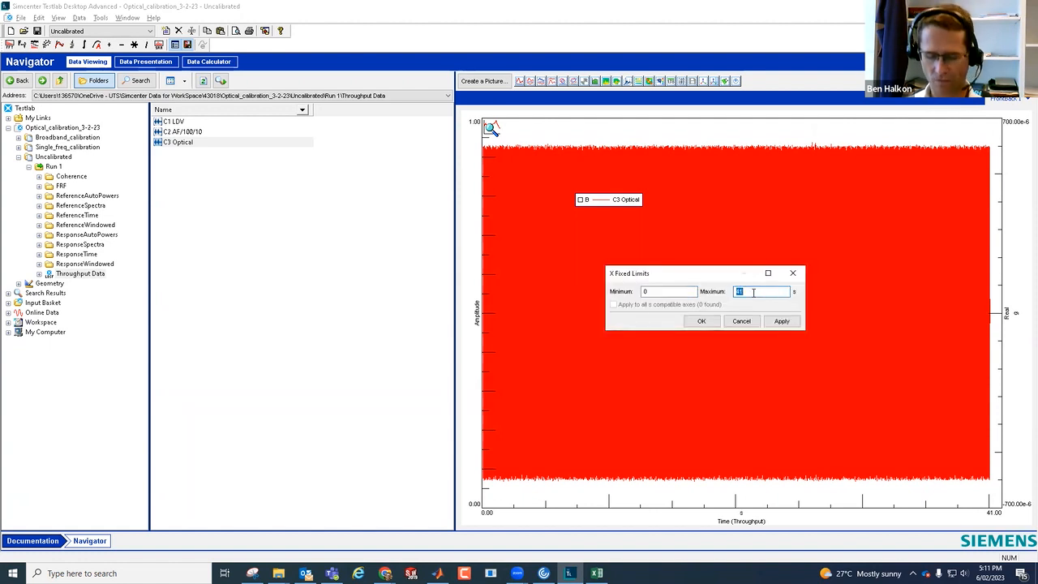
type("1")
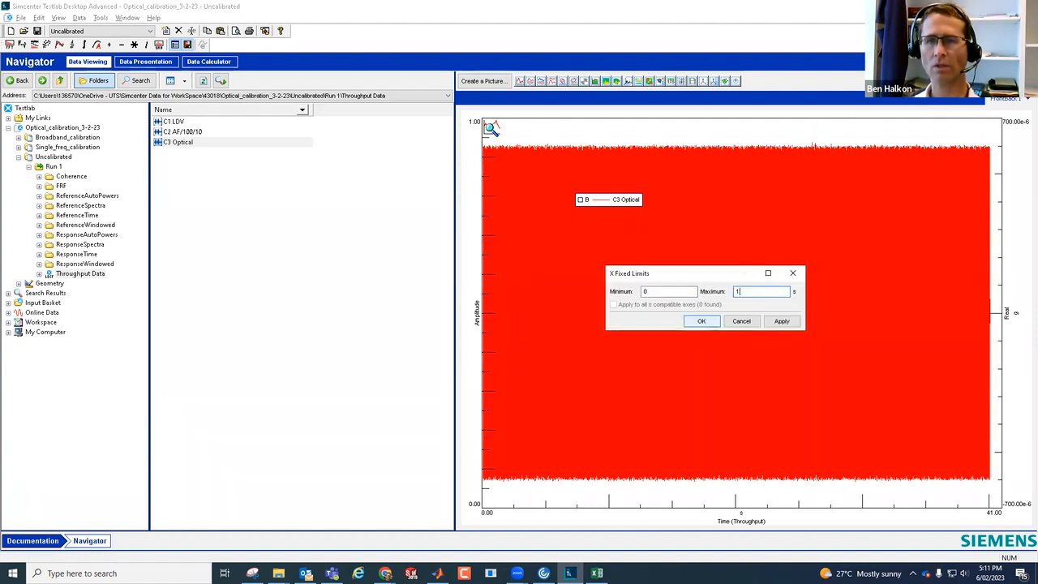
left_click(702, 322)
left_click(703, 322)
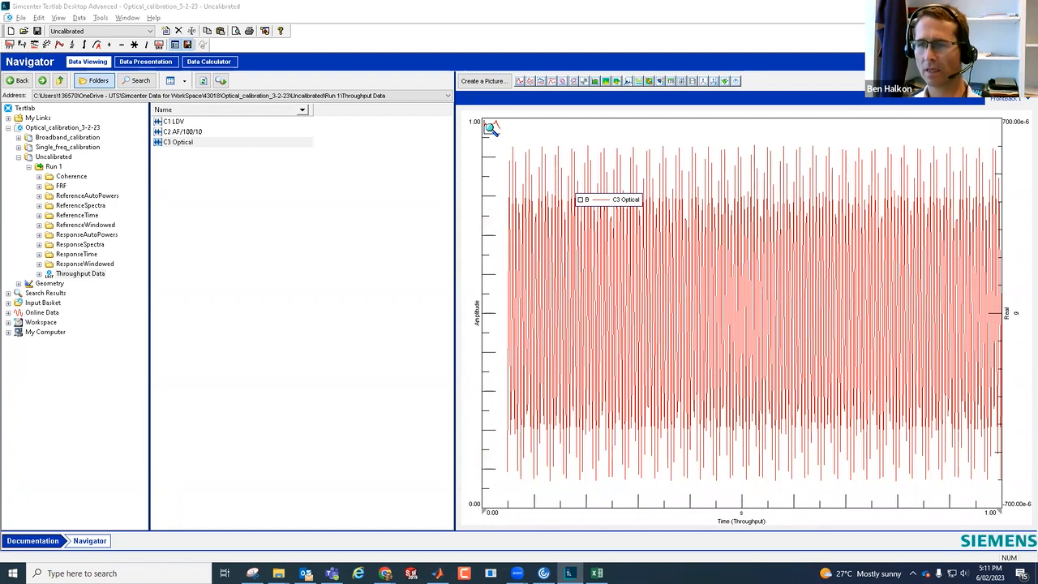
Set the maximum of the plot's fixed time-axis limits to 0.5 s
double_click(746, 509)
double_click(760, 410)
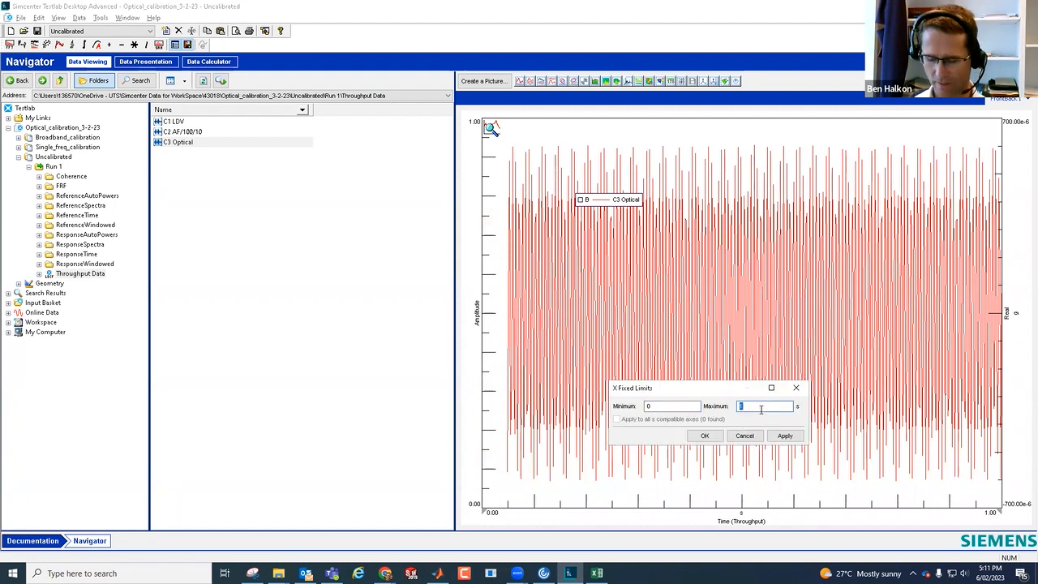
type("0.5")
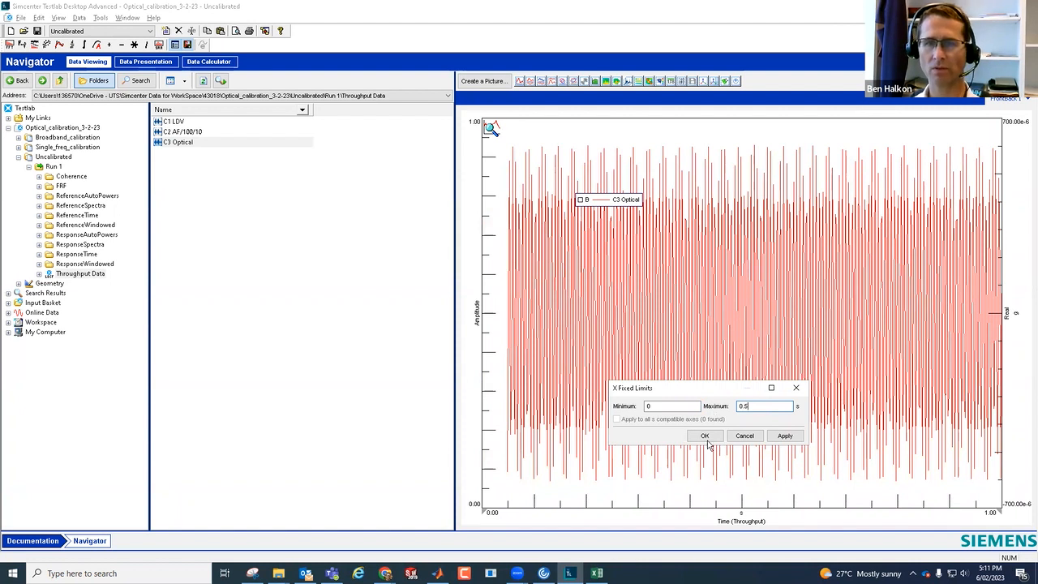
left_click(705, 435)
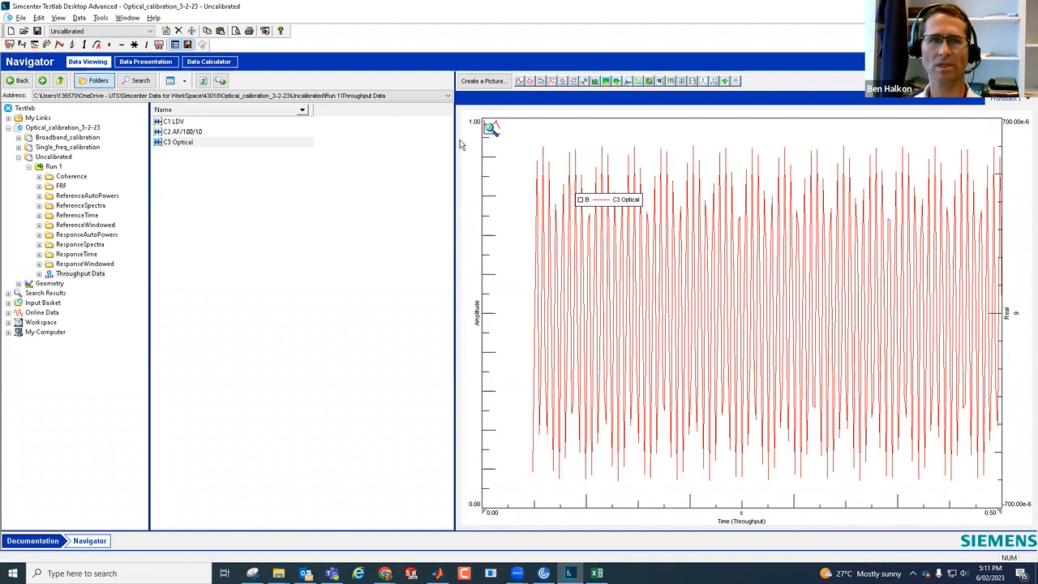
Check the export formats offered for the Throughput Data of Run 1, including Text
right_click(74, 278)
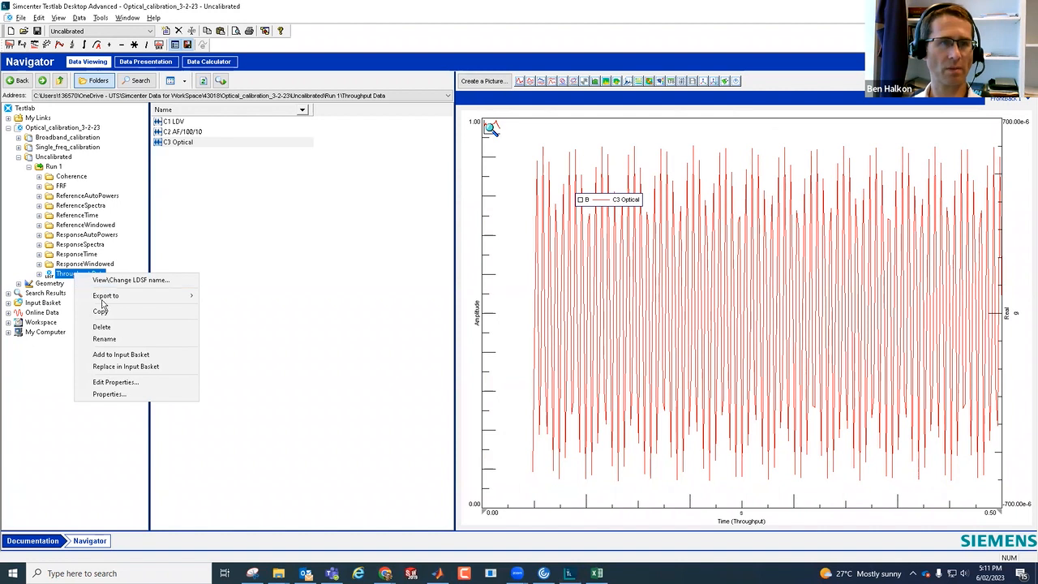
mouse_move(105, 298)
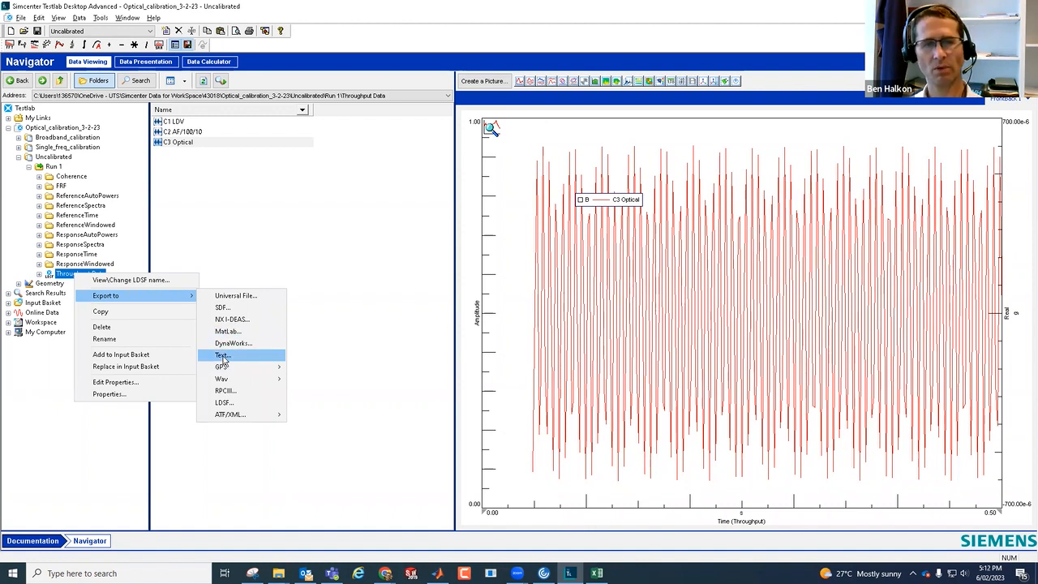
left_click(223, 356)
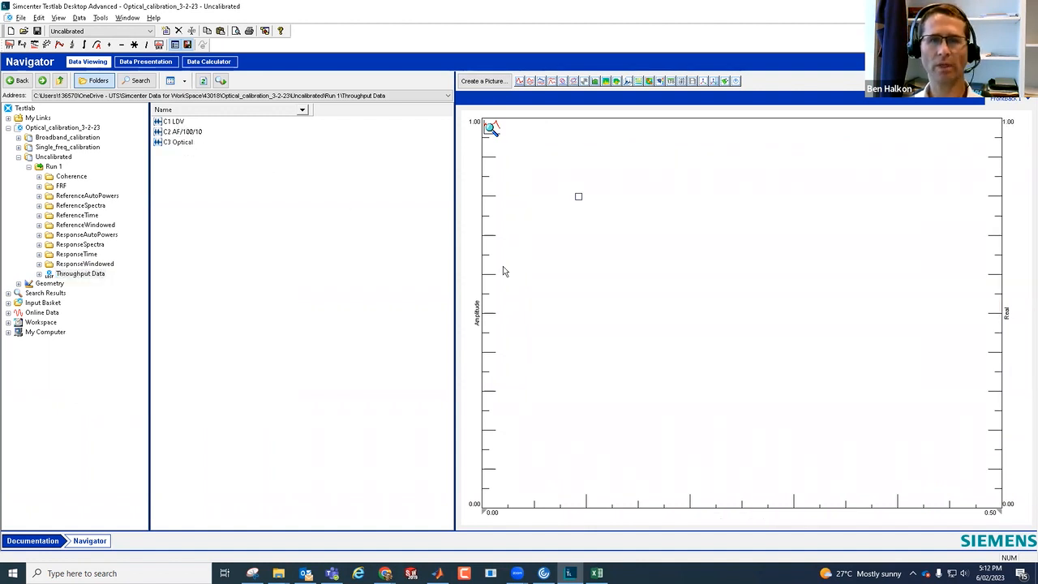
Preview channel C2 AF/100/10, open its detailed properties and locate the Sample frequency value
left_click(187, 134)
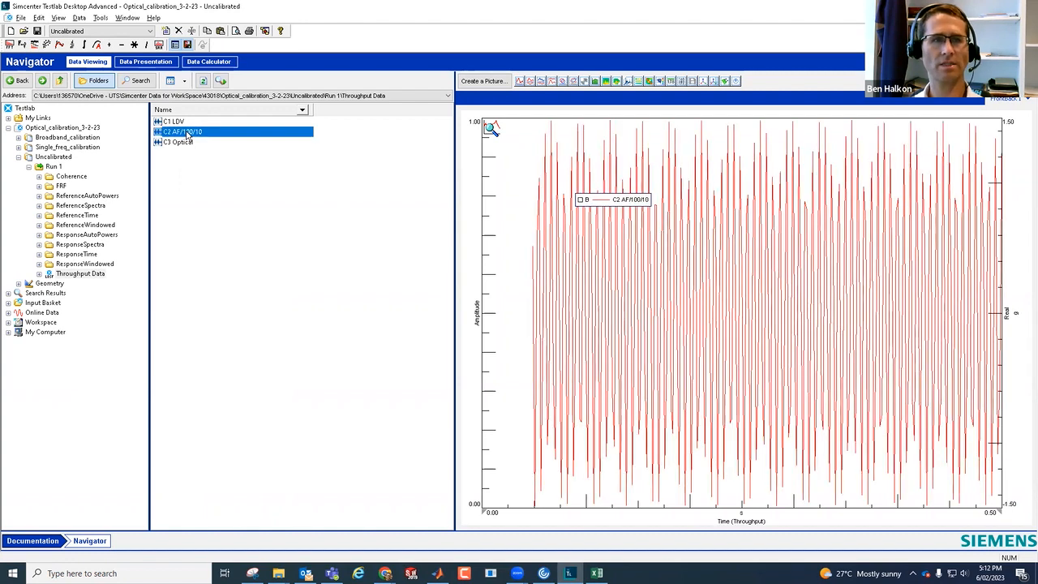
right_click(186, 134)
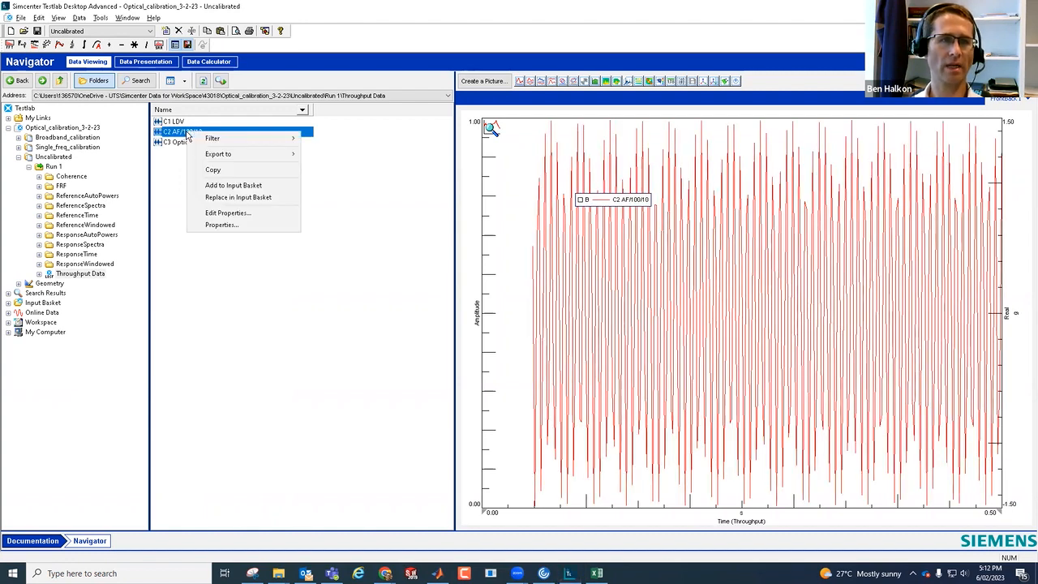
left_click(220, 225)
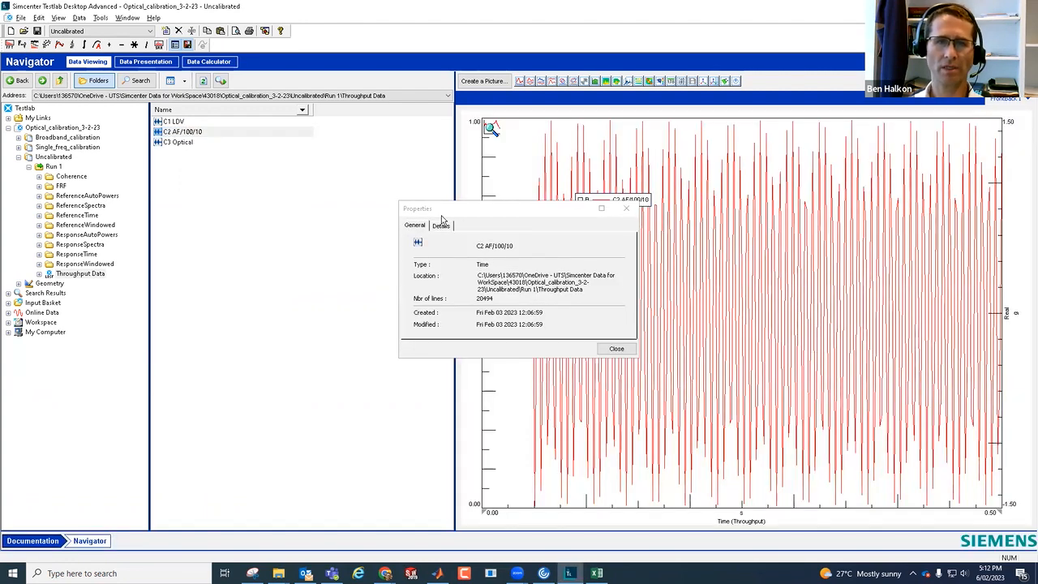
left_click(442, 227)
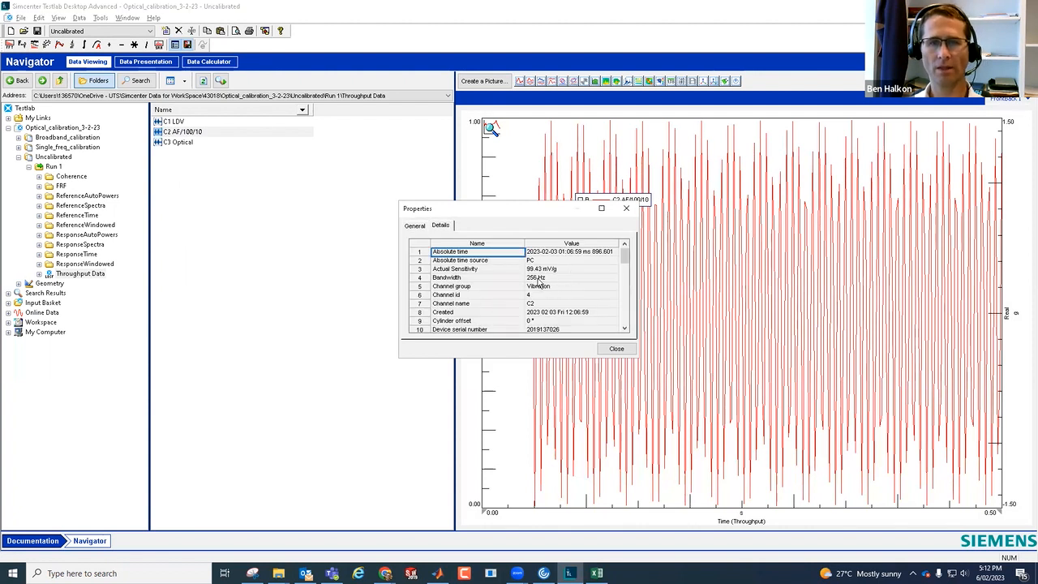
scroll(623, 258, "down", 3)
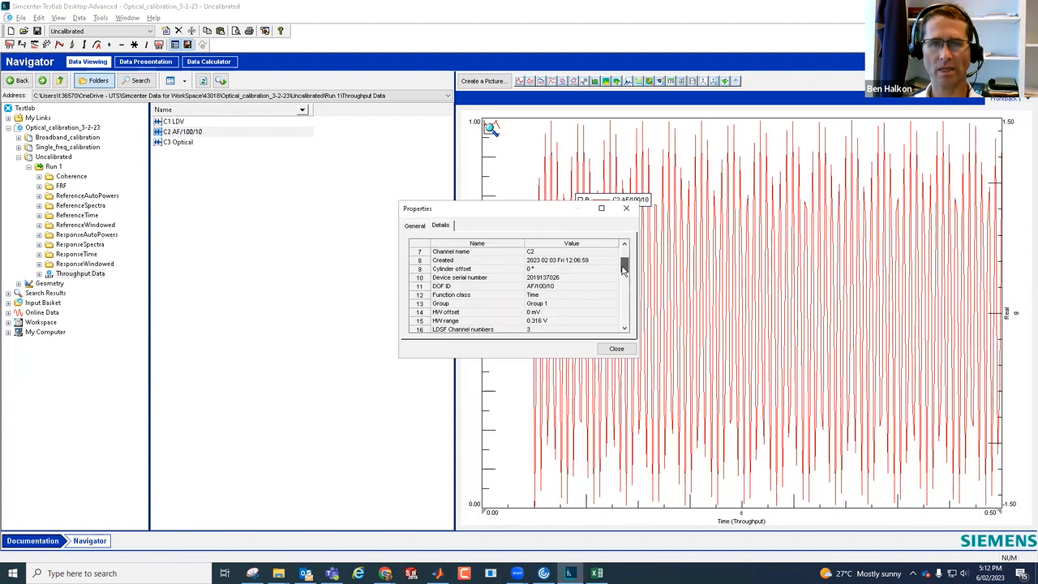
scroll(558, 313, "down", 3)
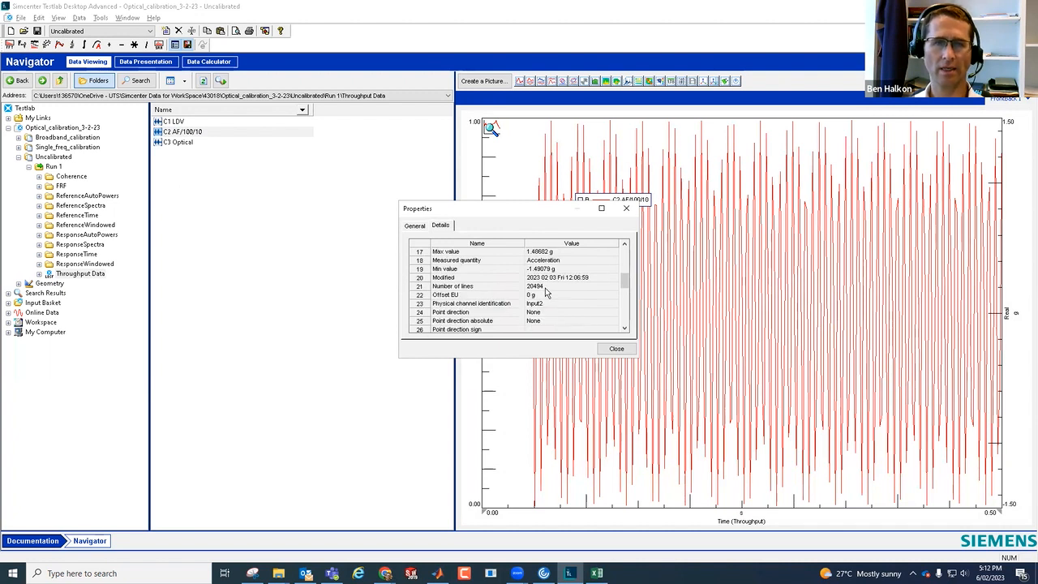
scroll(529, 292, "down", 2)
scroll(544, 310, "down", 1)
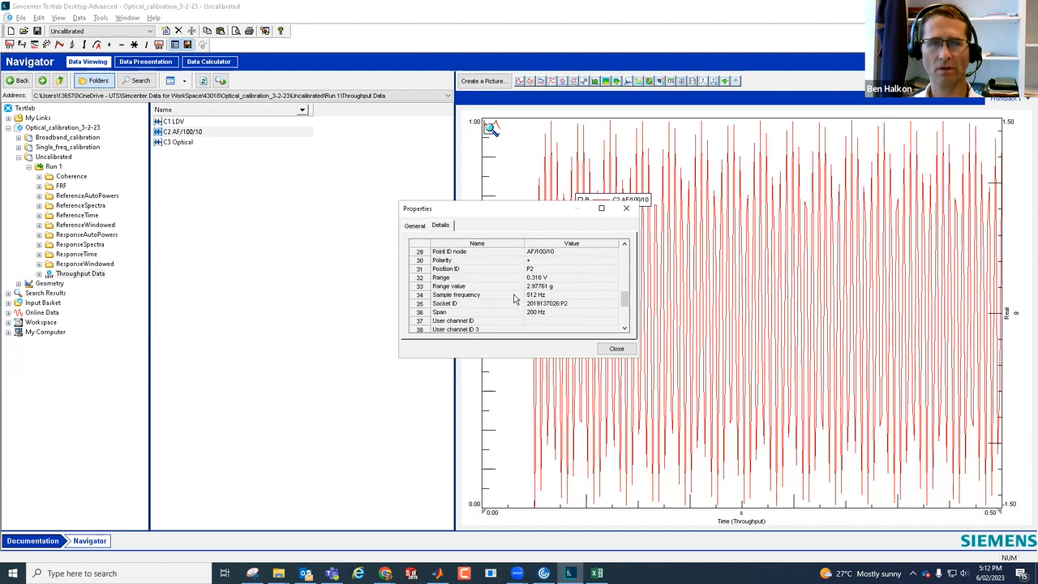
left_click(542, 295)
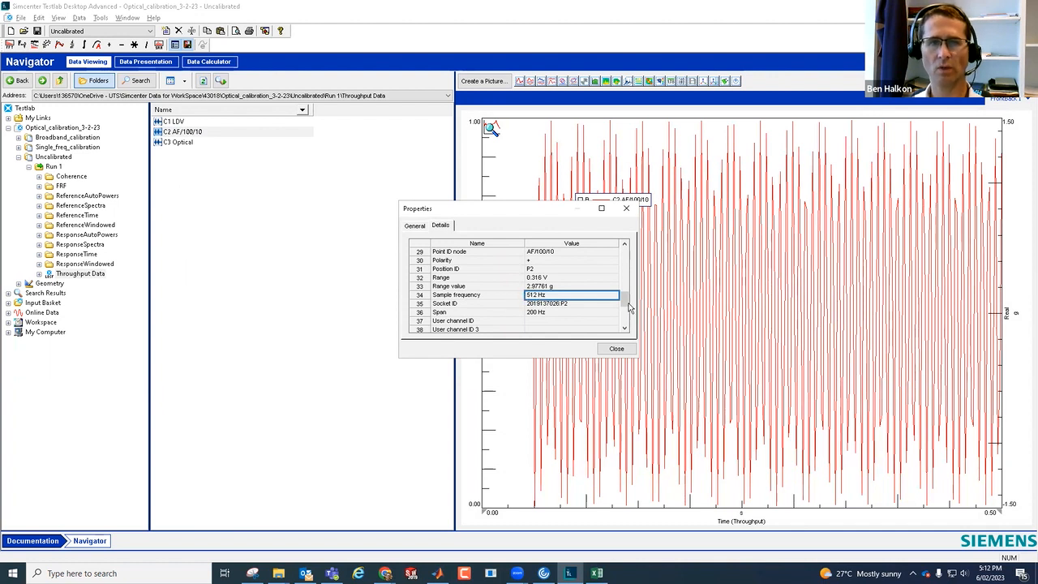
Locate the Actual Sensitivity value in the detailed properties of channel C2 AF/100/10
left_click_drag(625, 294, 623, 254)
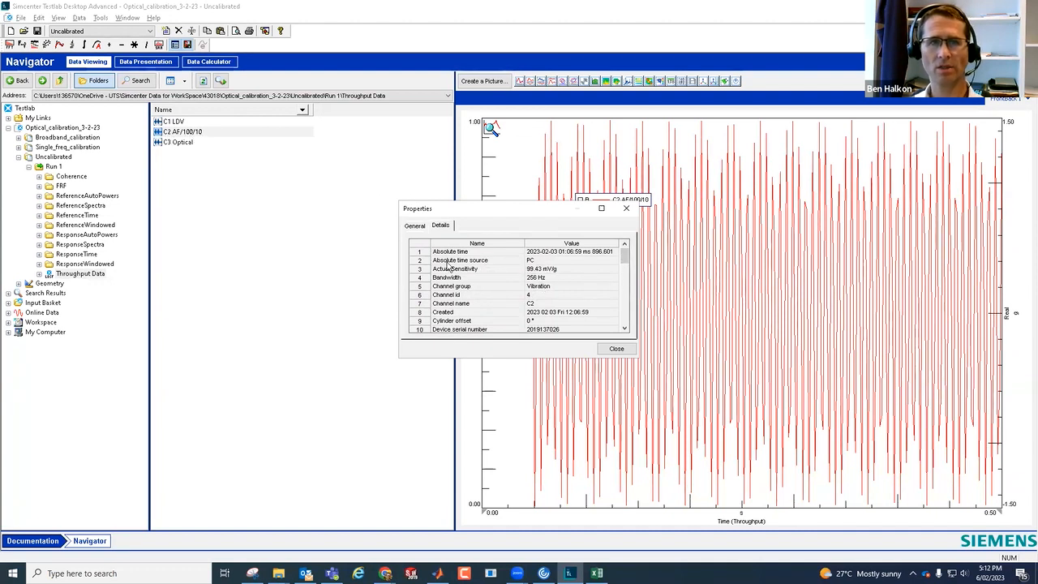
left_click(490, 271)
left_click(577, 272)
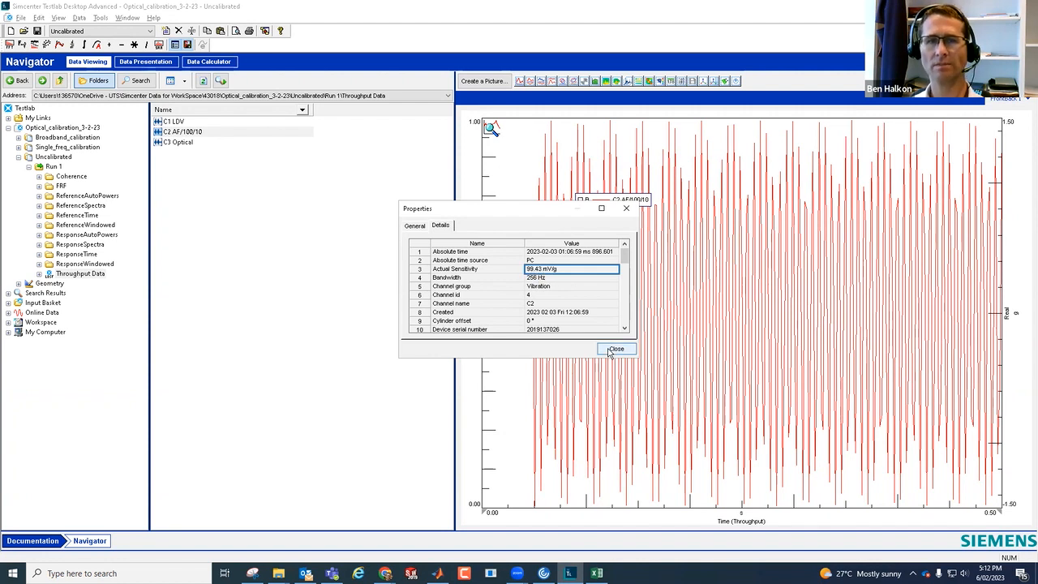
Review the remaining detailed properties of channel C2 AF/100/10 down to the X and Y axis quantities, increment and units
left_click_drag(623, 268, 625, 276)
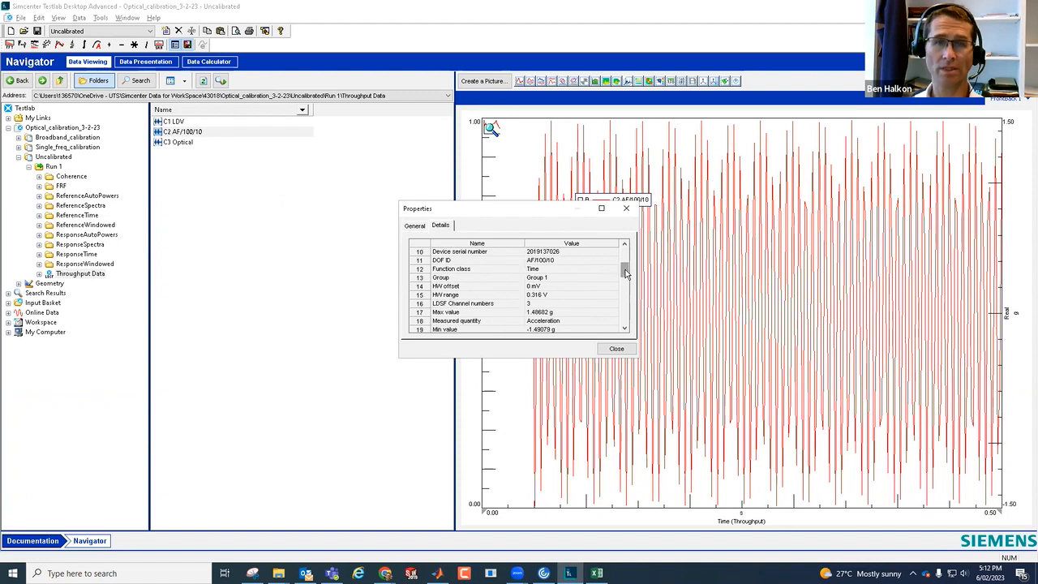
scroll(625, 273, "down", 2)
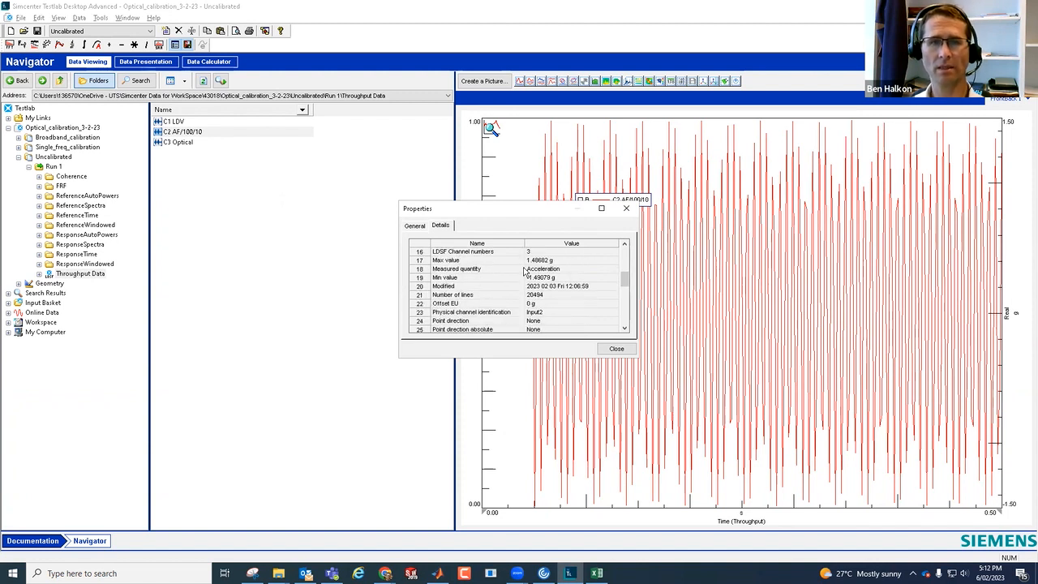
scroll(626, 284, "down", 1)
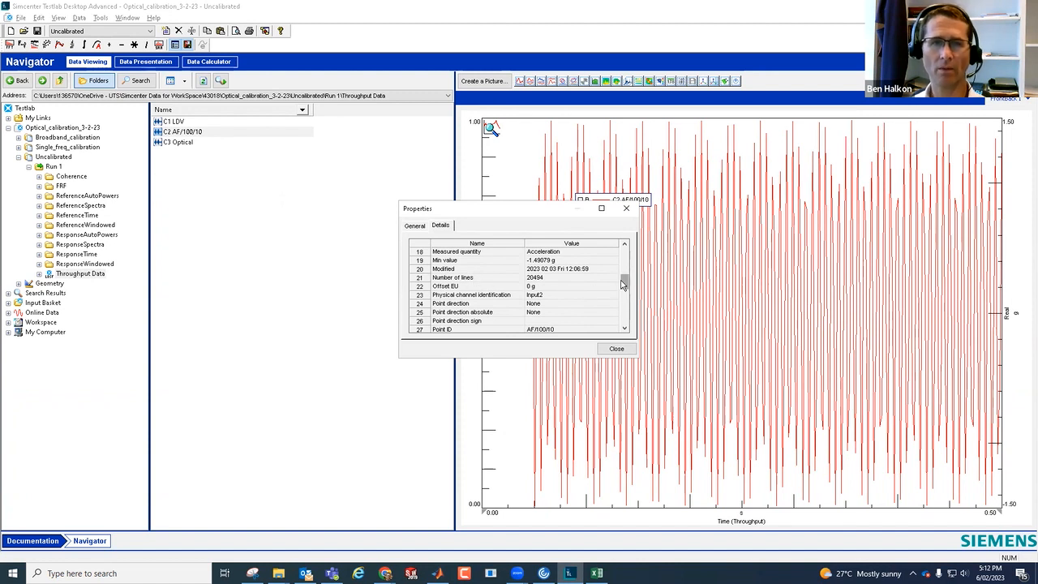
scroll(626, 286, "down", 1)
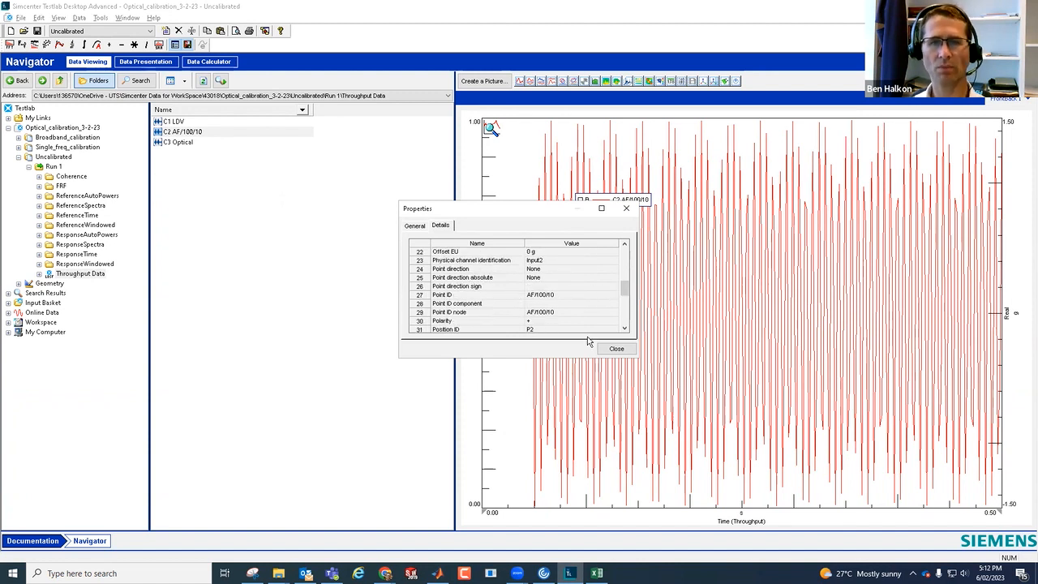
scroll(625, 296, "down", 2)
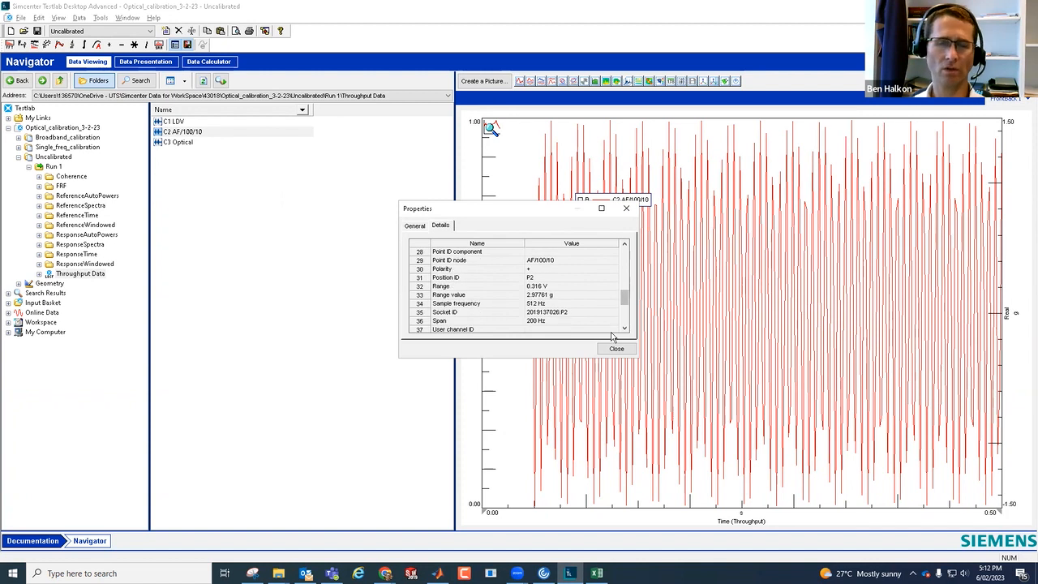
left_click_drag(624, 302, 627, 321)
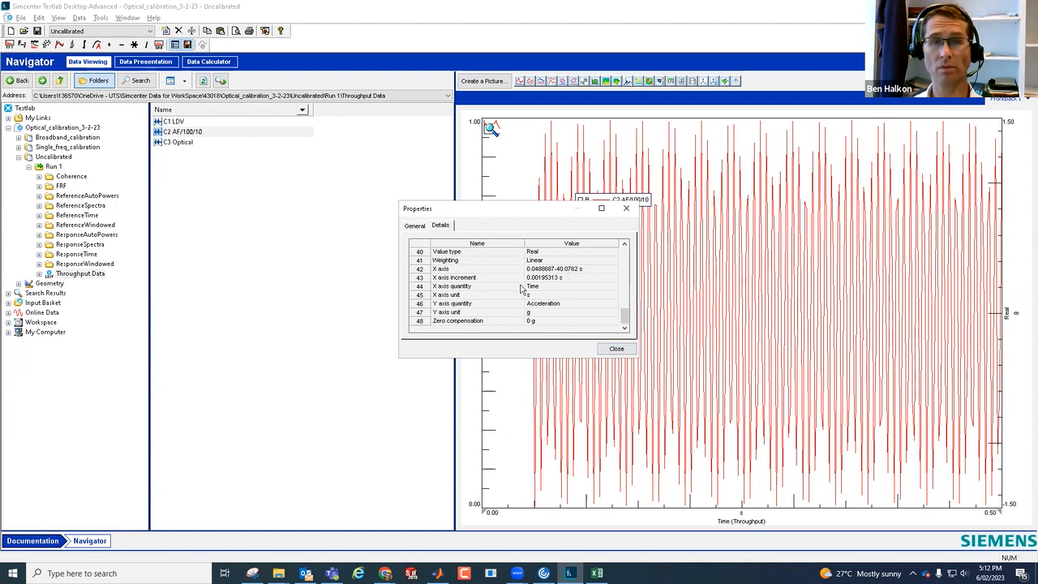
Close the properties of channel C2 AF/100/10 and check the export formats offered for channel C1 LDV
left_click(614, 351)
left_click(614, 351)
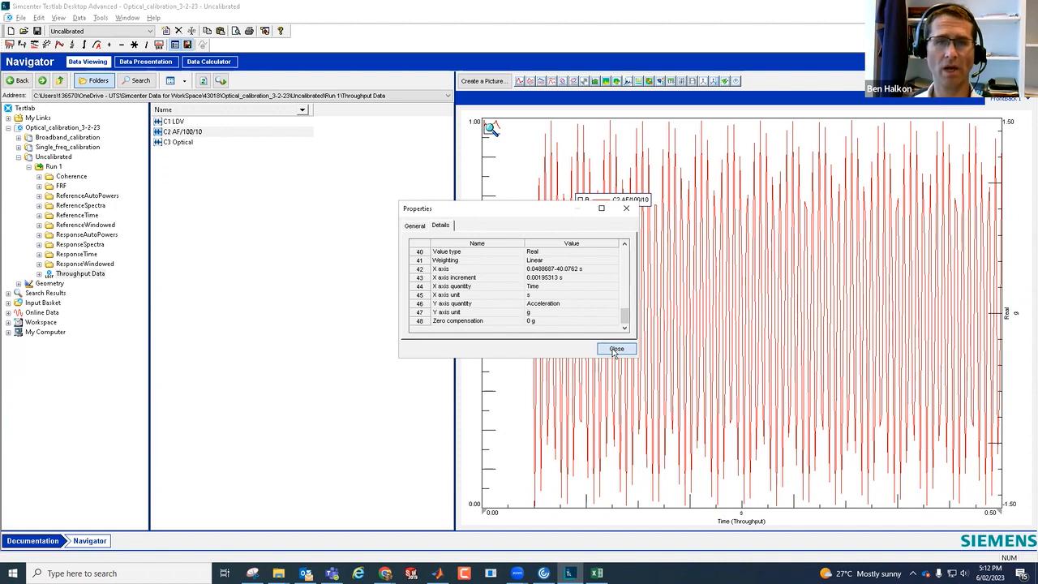
right_click(188, 134)
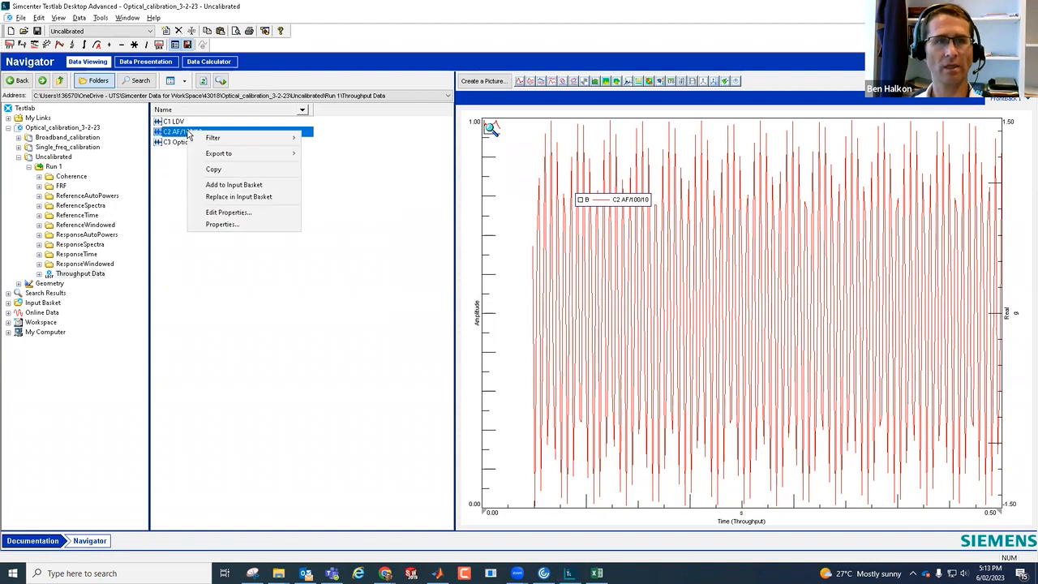
left_click(177, 190)
left_click(188, 133)
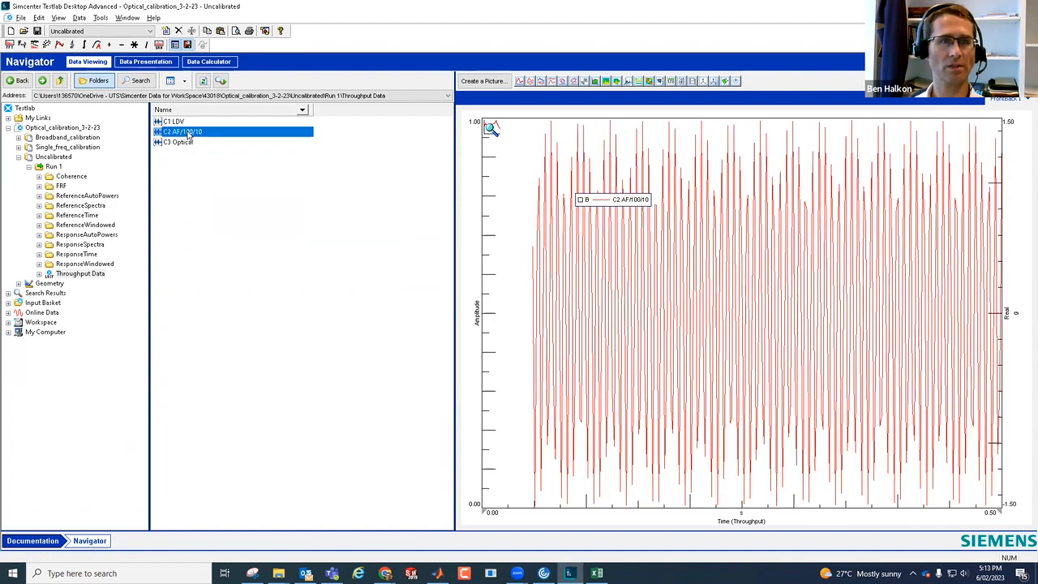
right_click(188, 134)
right_click(209, 124)
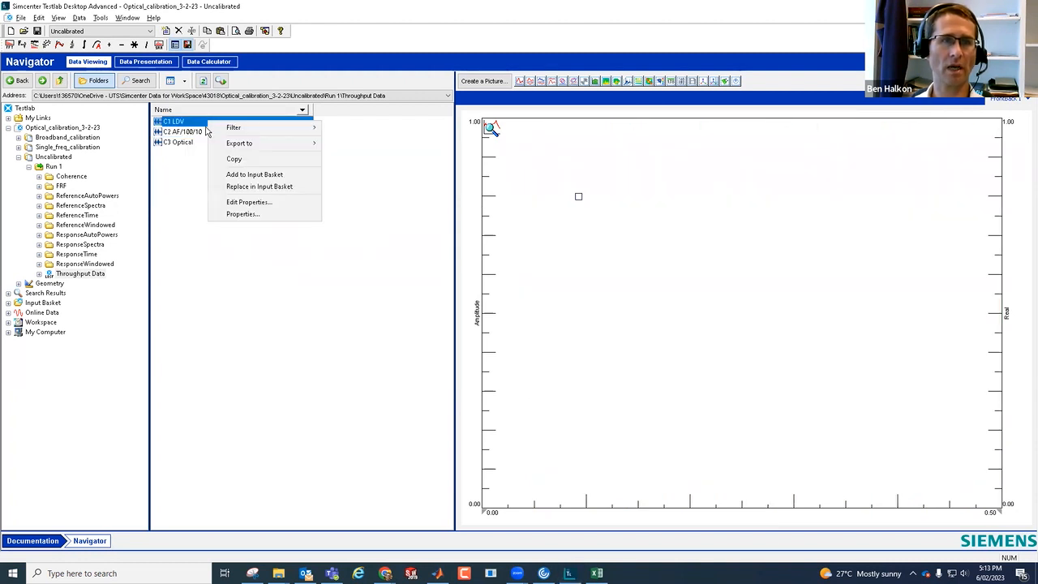
left_click(196, 135)
left_click(183, 142)
right_click(184, 123)
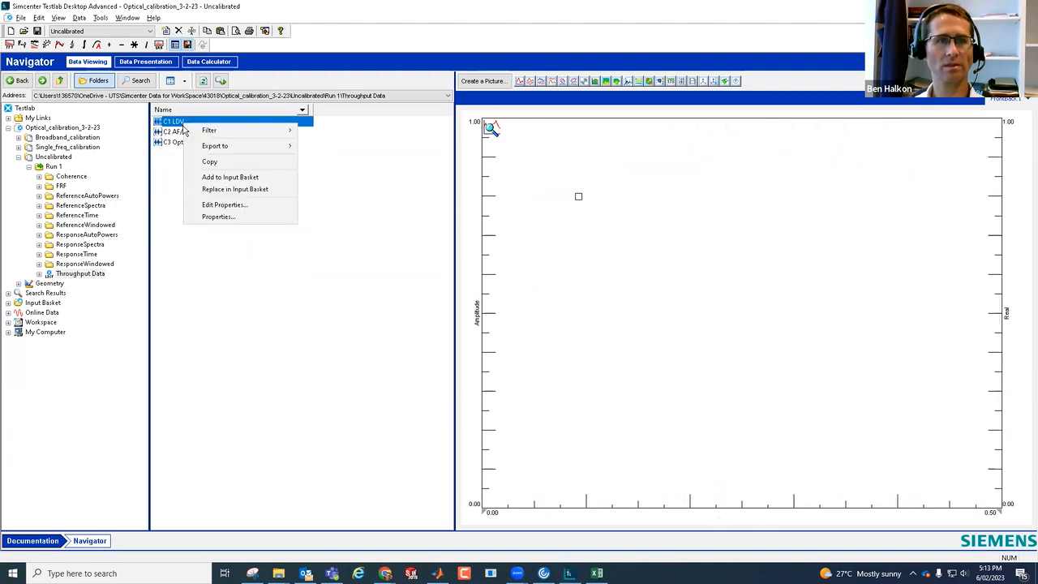
mouse_move(213, 147)
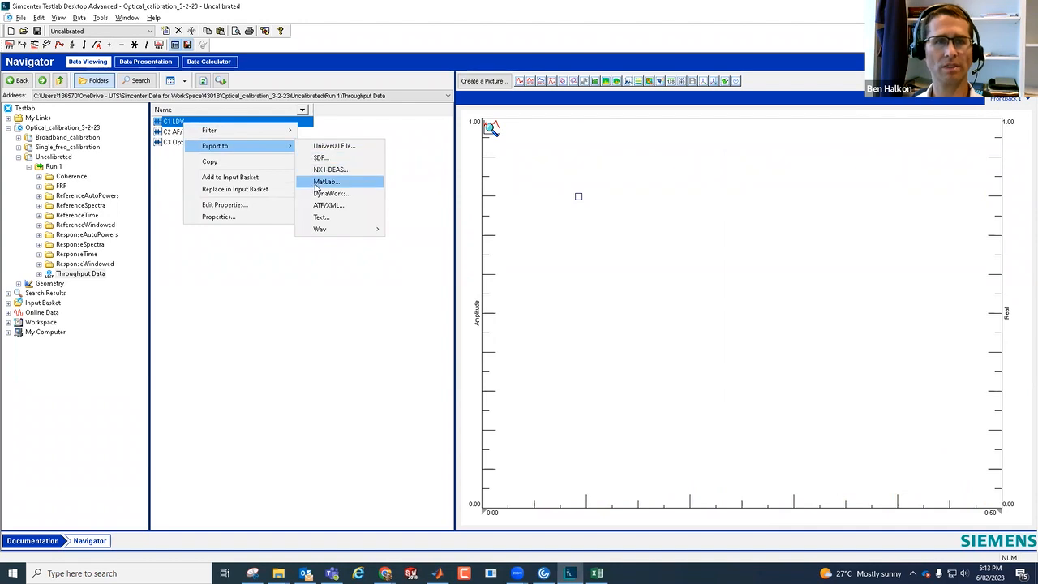
left_click(226, 288)
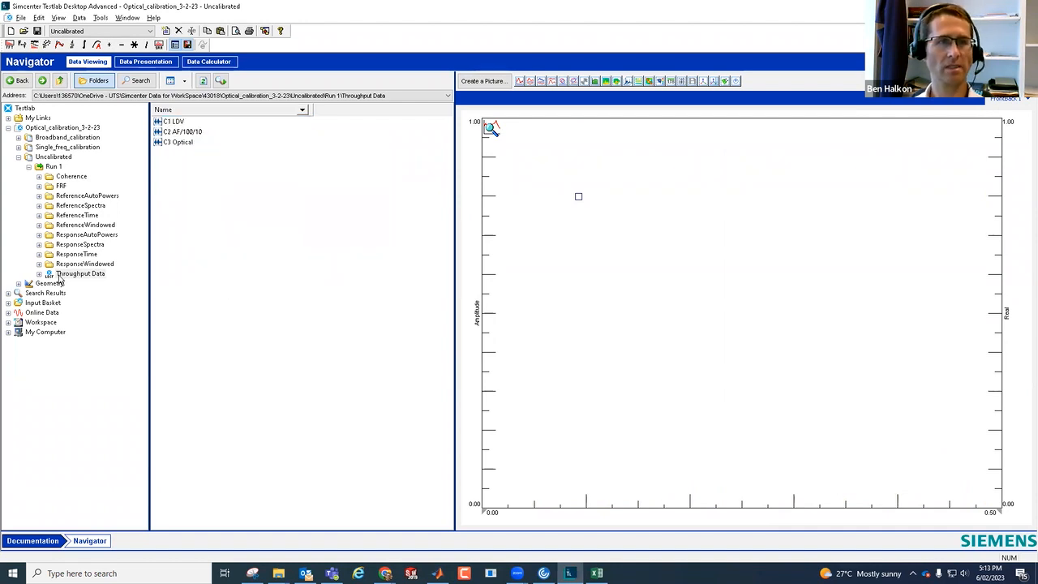
Start a MatLab export of Run 1's Throughput Data and choose the Uncalibrated folder inside Optical_calibration_3-2-23 as the destination
right_click(81, 276)
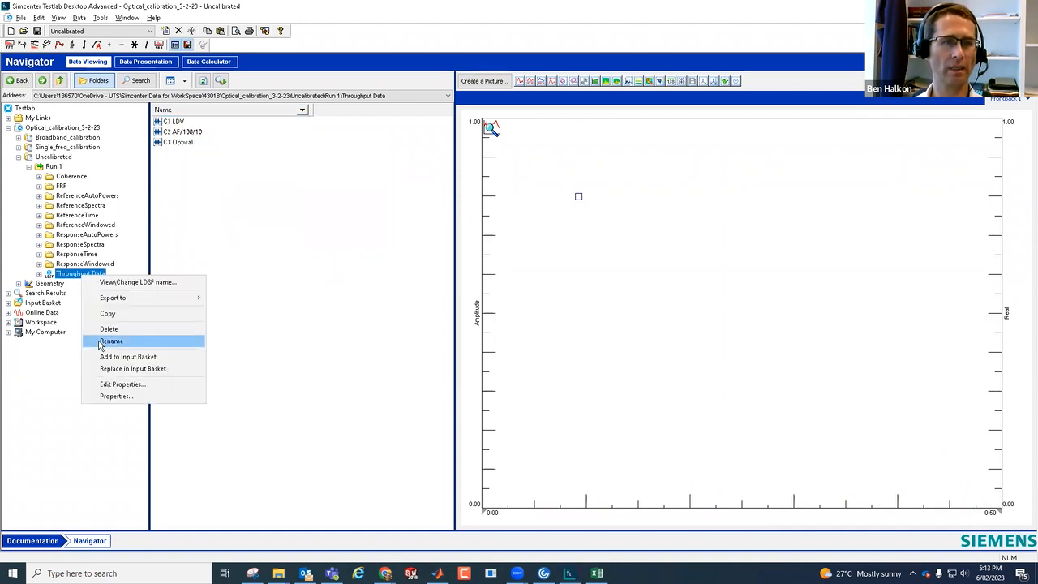
mouse_move(128, 301)
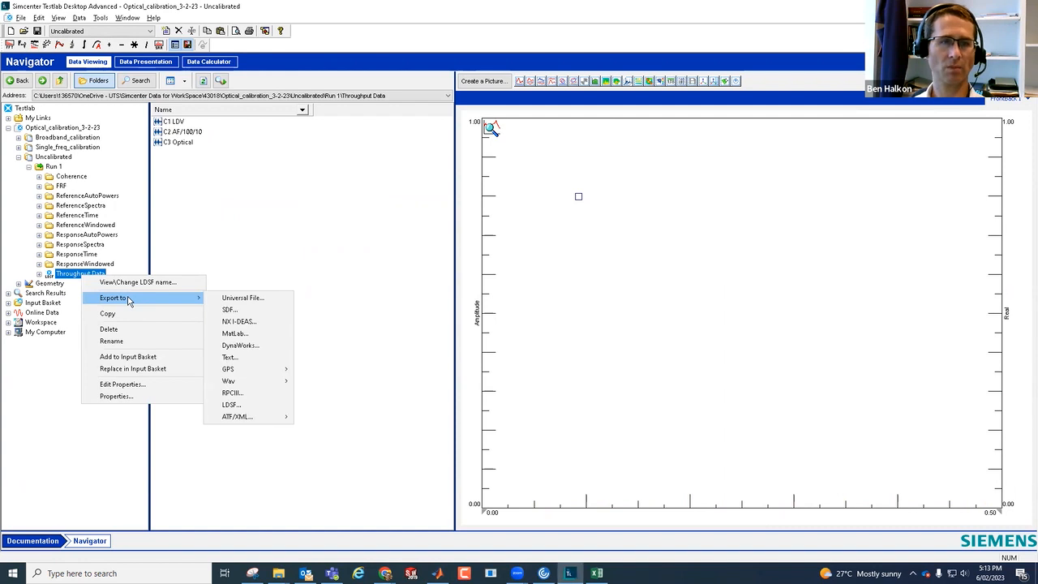
left_click(233, 334)
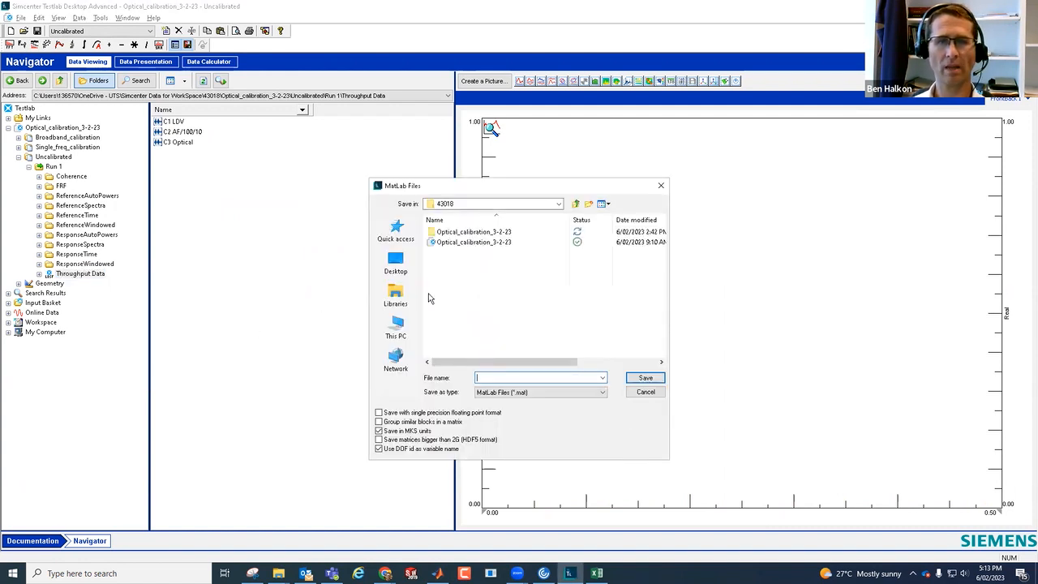
double_click(467, 234)
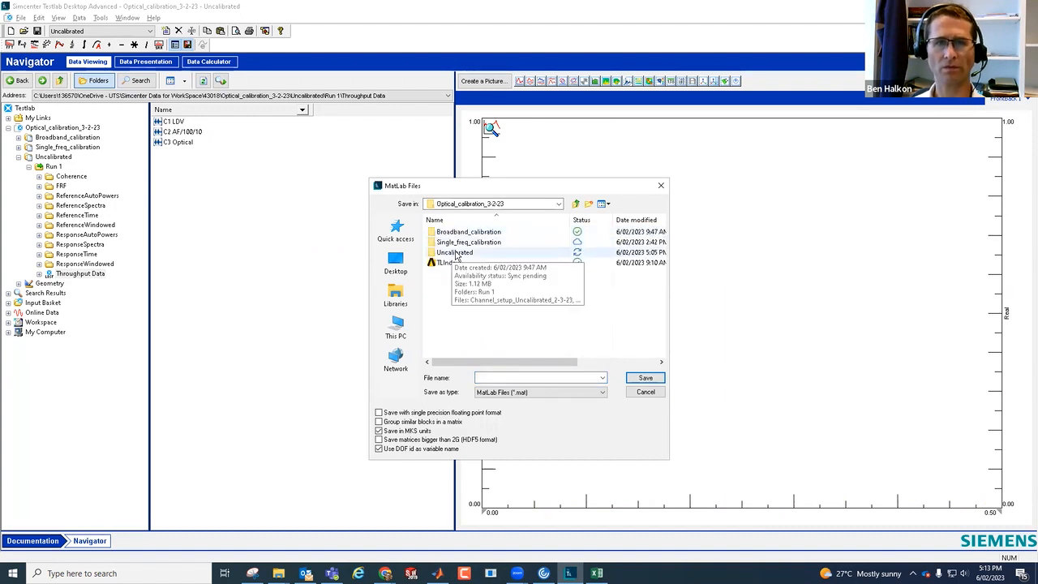
double_click(455, 254)
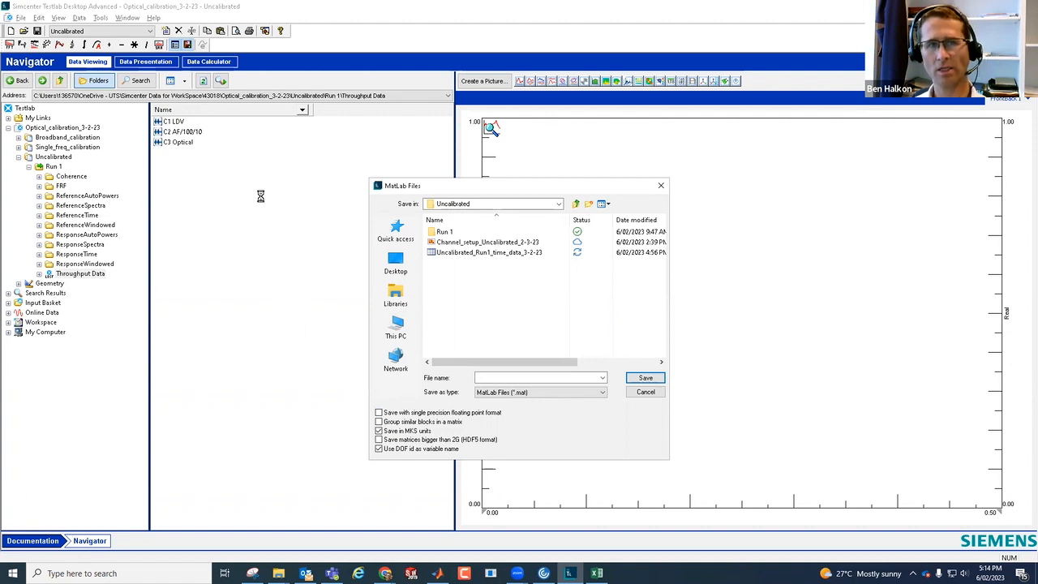
Save the MatLab export as Uncalibrated_Run1_time_data_3-2-23, replacing the existing file
left_click(646, 379)
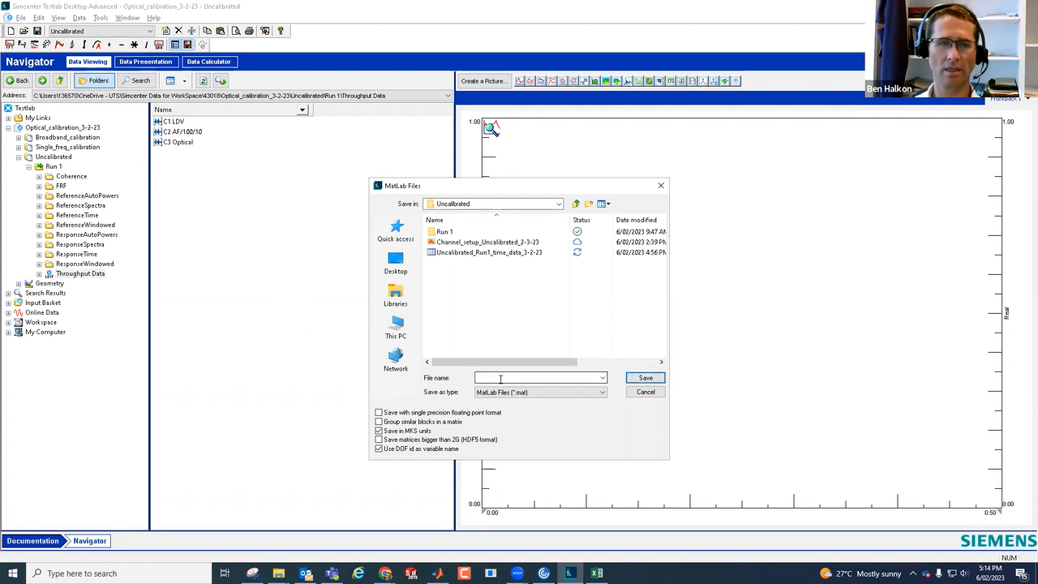
left_click(489, 254)
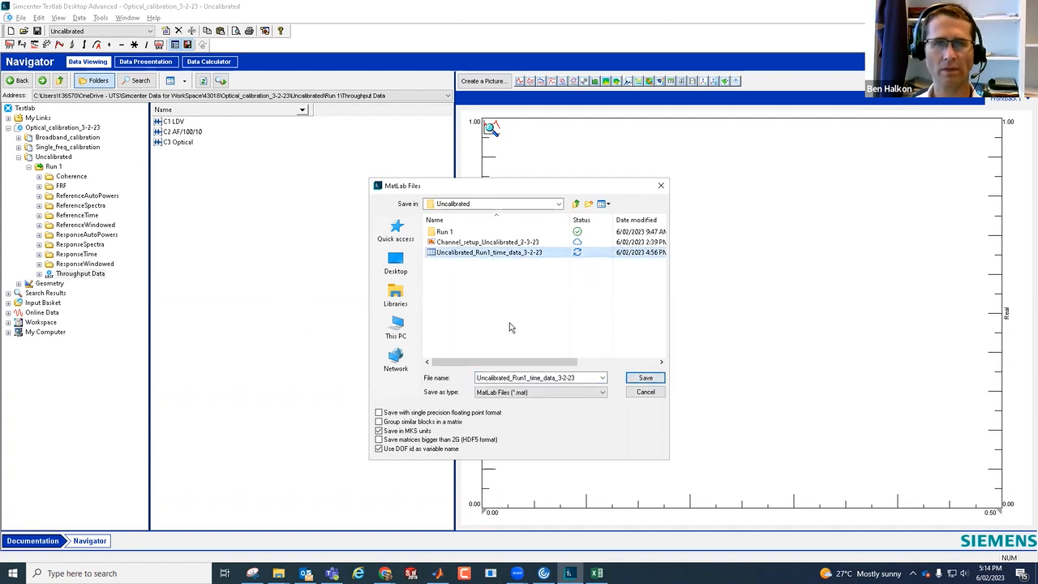
double_click(510, 377)
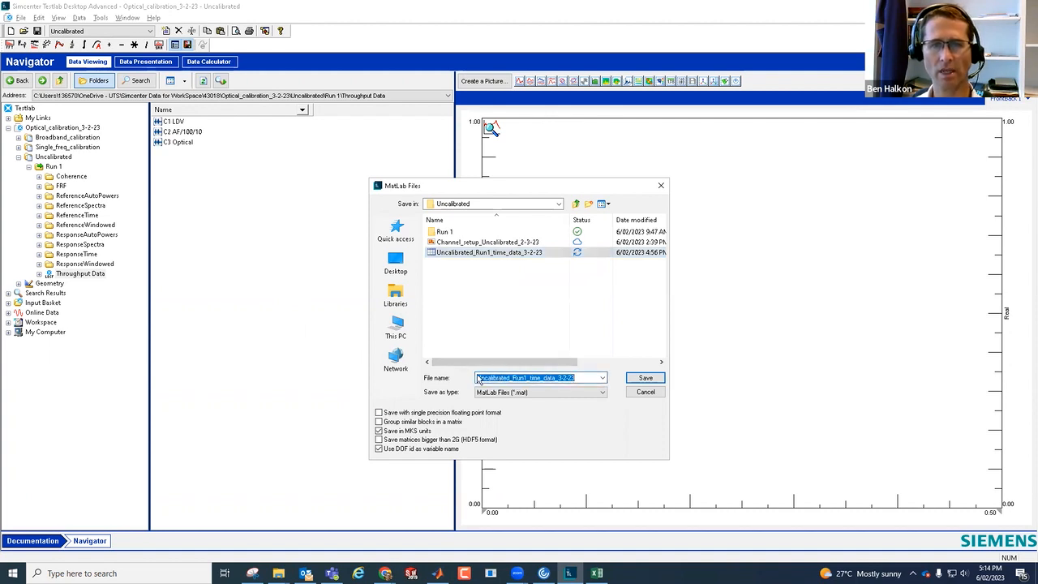
left_click(523, 377)
double_click(523, 377)
left_click(531, 378)
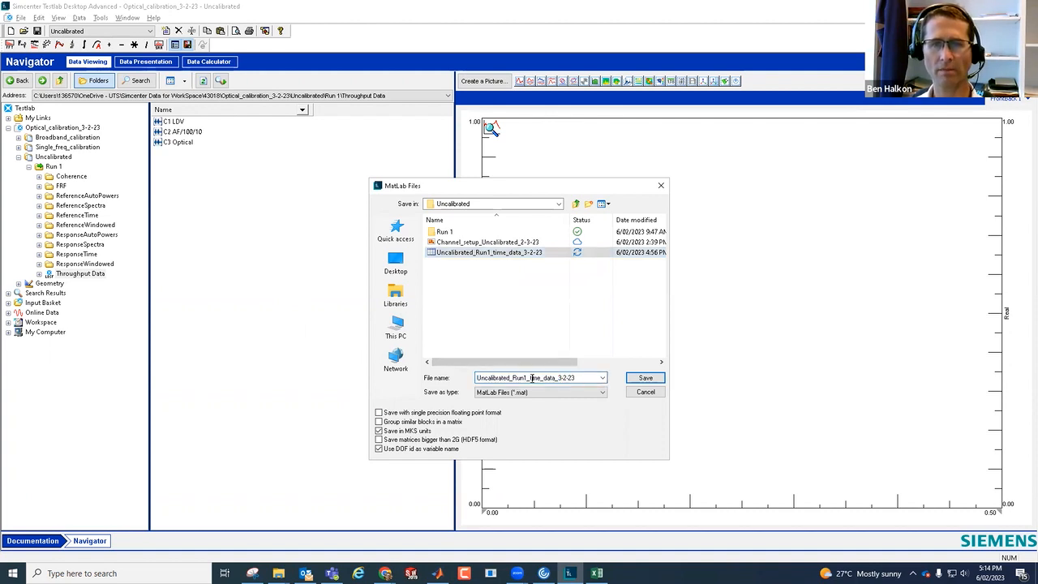
left_click(559, 378, "shift")
left_click(560, 378)
left_click(580, 378)
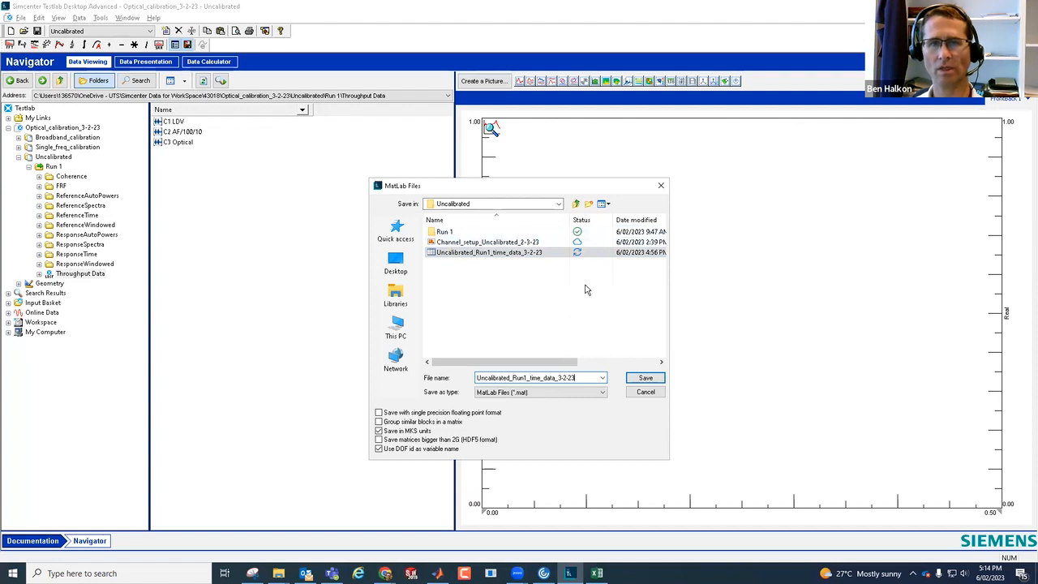
left_click(645, 378)
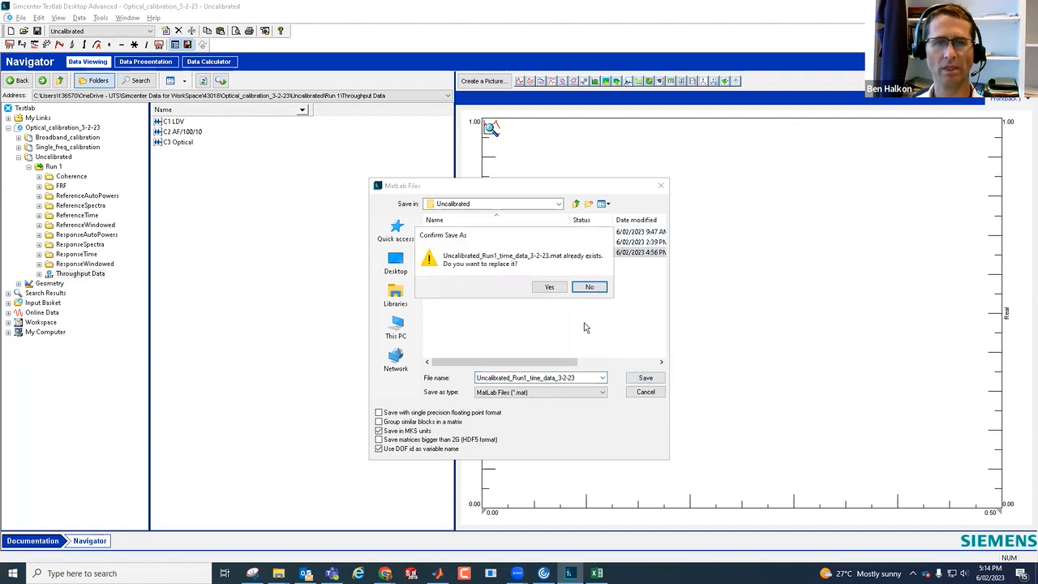
left_click(549, 290)
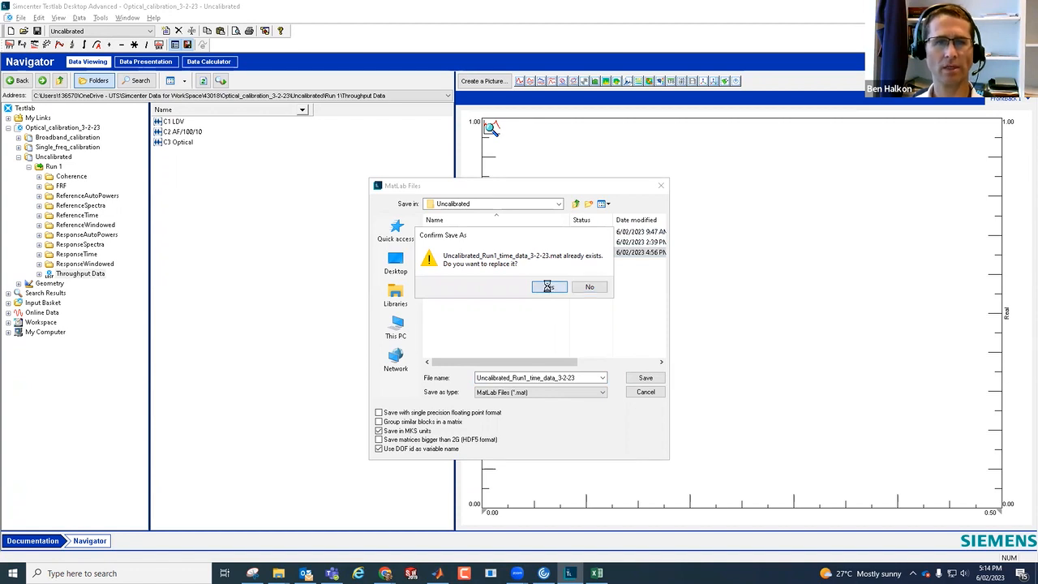
Start a Text export of the Throughput Data of Run 1
right_click(80, 274)
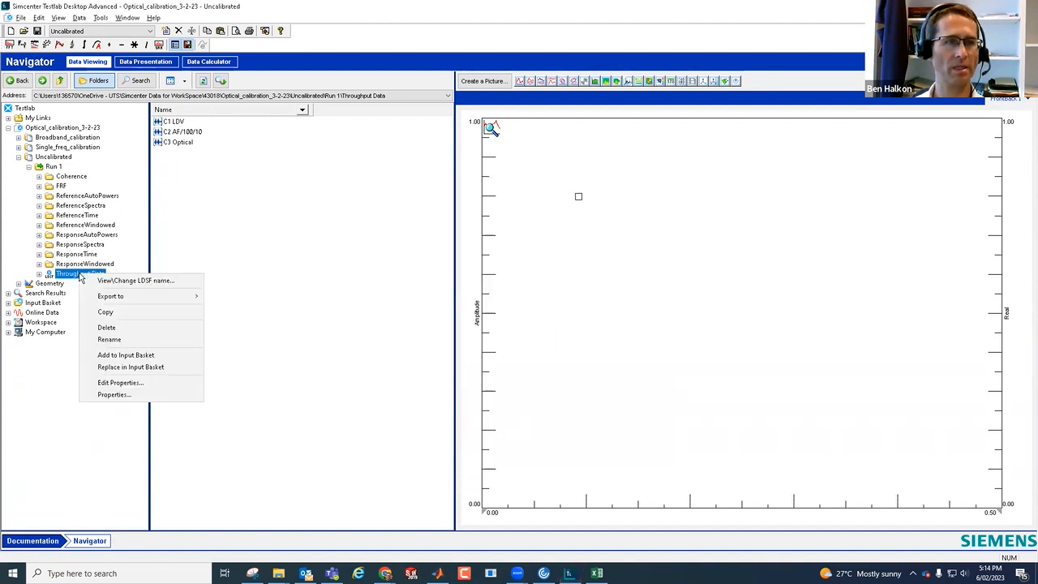
mouse_move(150, 296)
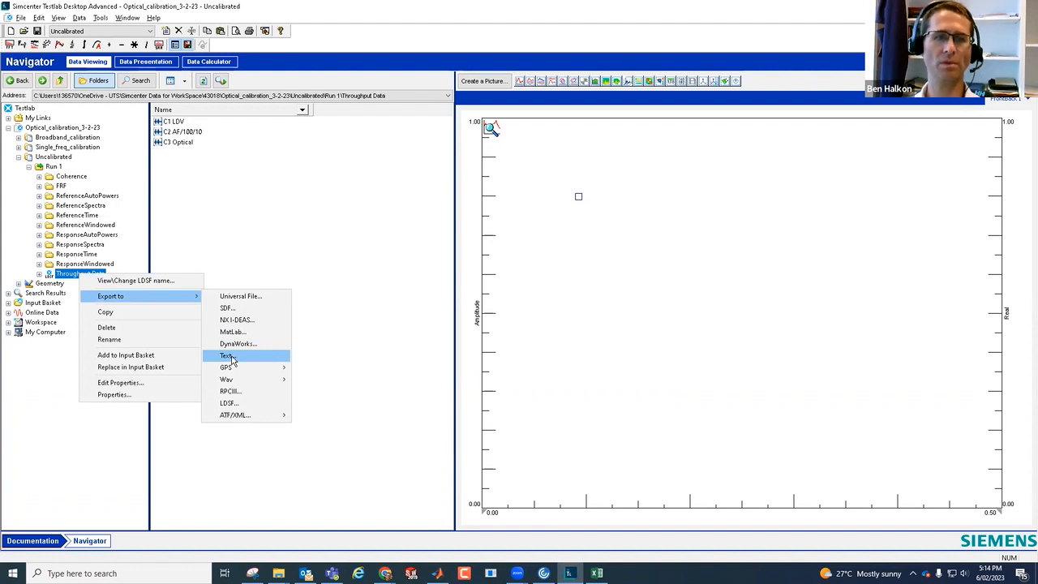
left_click(228, 356)
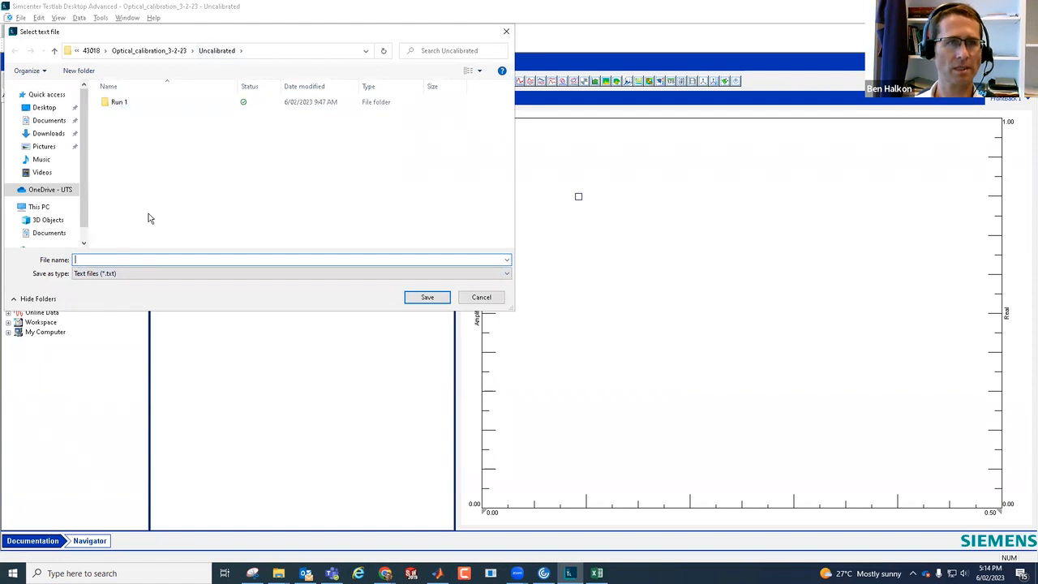
Switch to the 43018 folder in File Explorer and browse through Optical_calibration_3-2-23 and Uncalibrated into Run 1
left_click(278, 574)
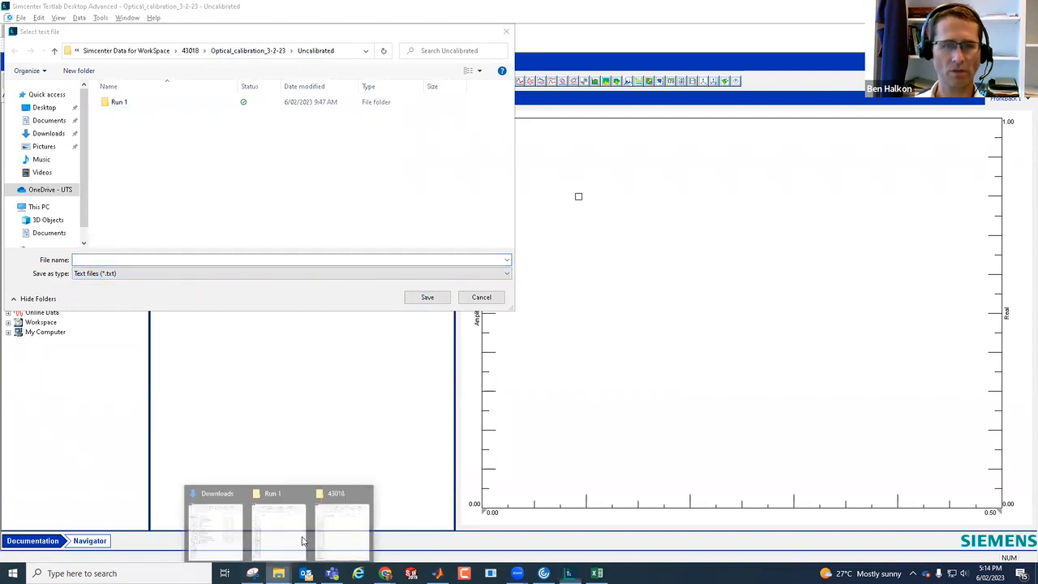
left_click(343, 535)
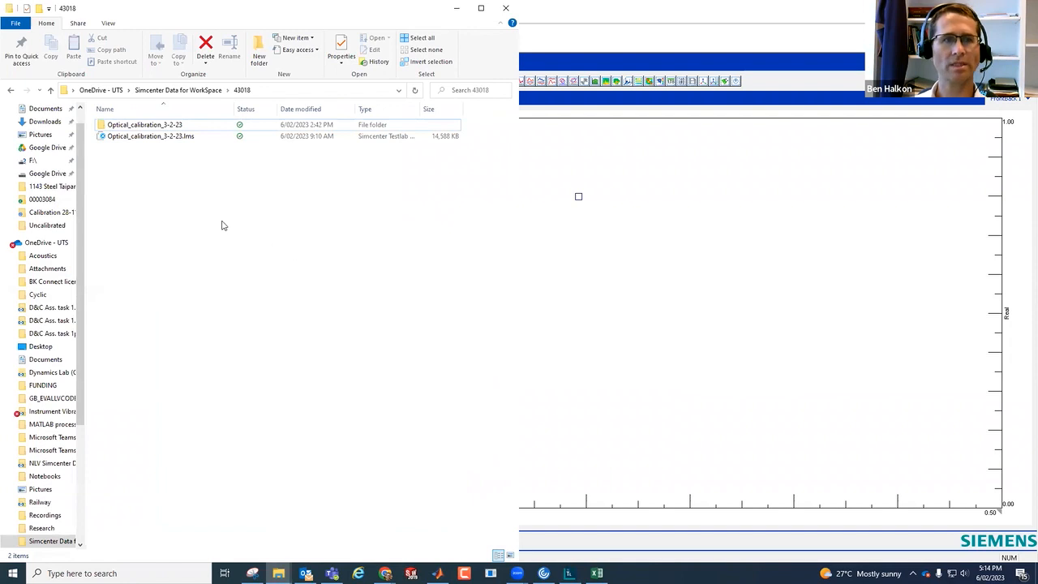
left_click(147, 127)
double_click(147, 126)
double_click(132, 145)
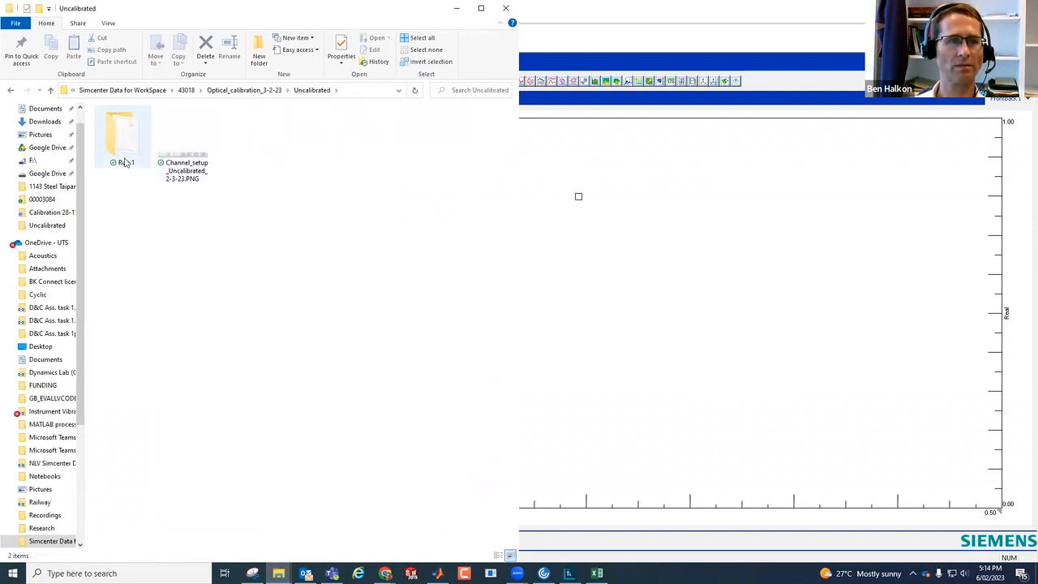
double_click(122, 155)
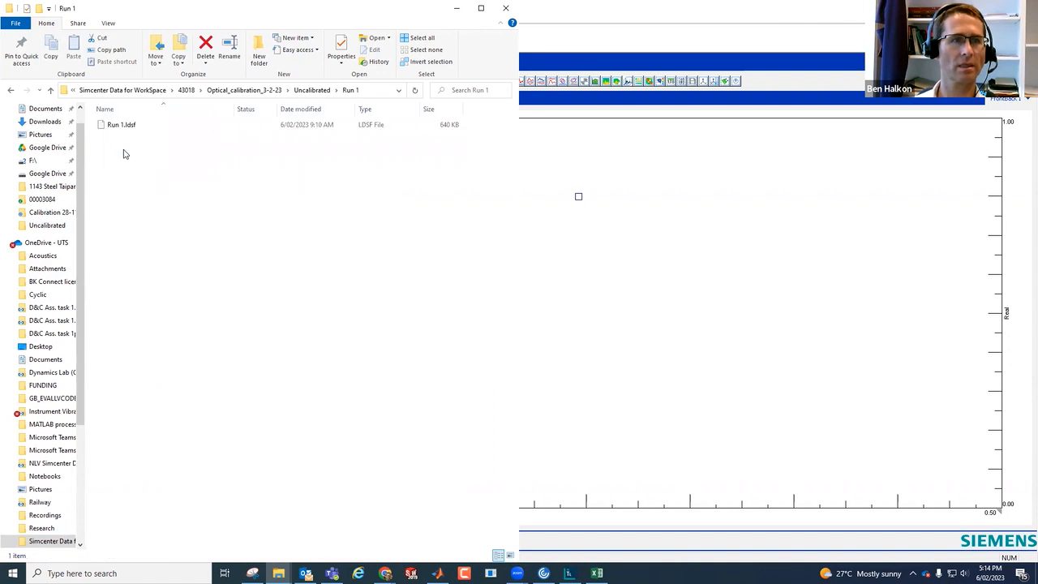
Return to Simcenter Data for WorkSpace and browse through 43018 and Optical_calibration_3-2-23 to the Uncalibrated folder
left_click(312, 90)
left_click(117, 90)
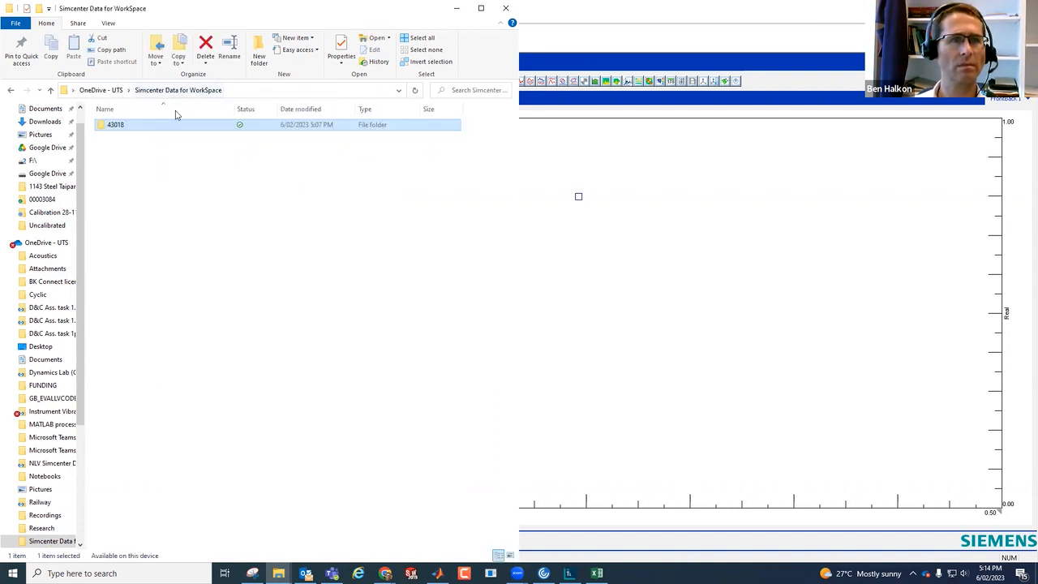
double_click(121, 128)
double_click(135, 127)
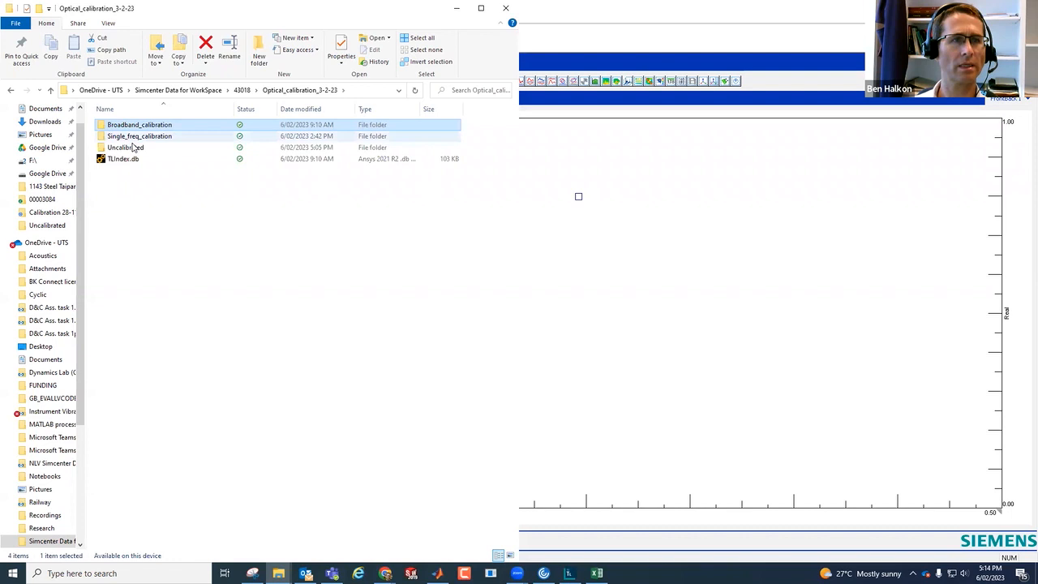
double_click(130, 147)
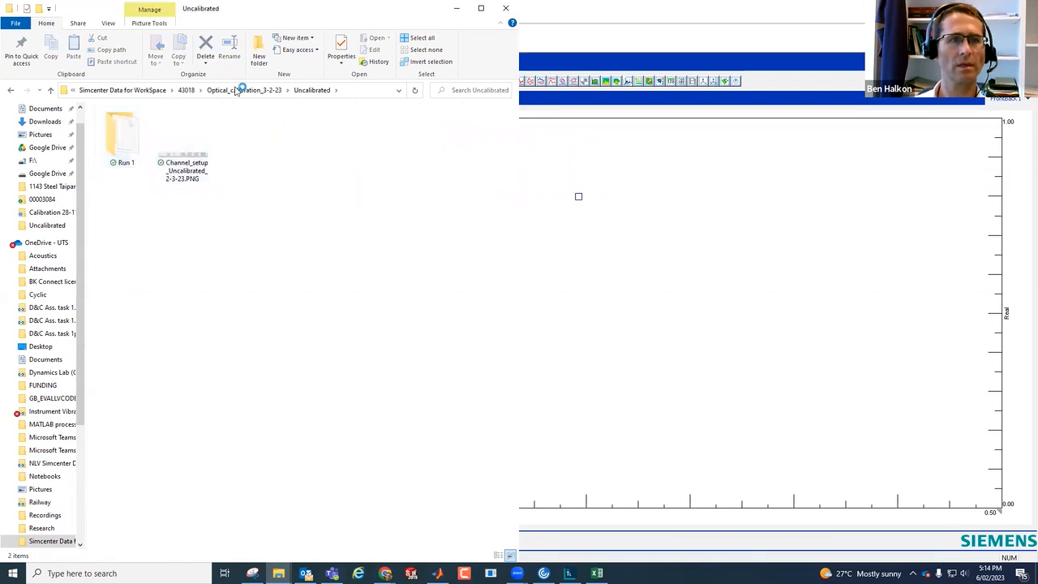
double_click(122, 144)
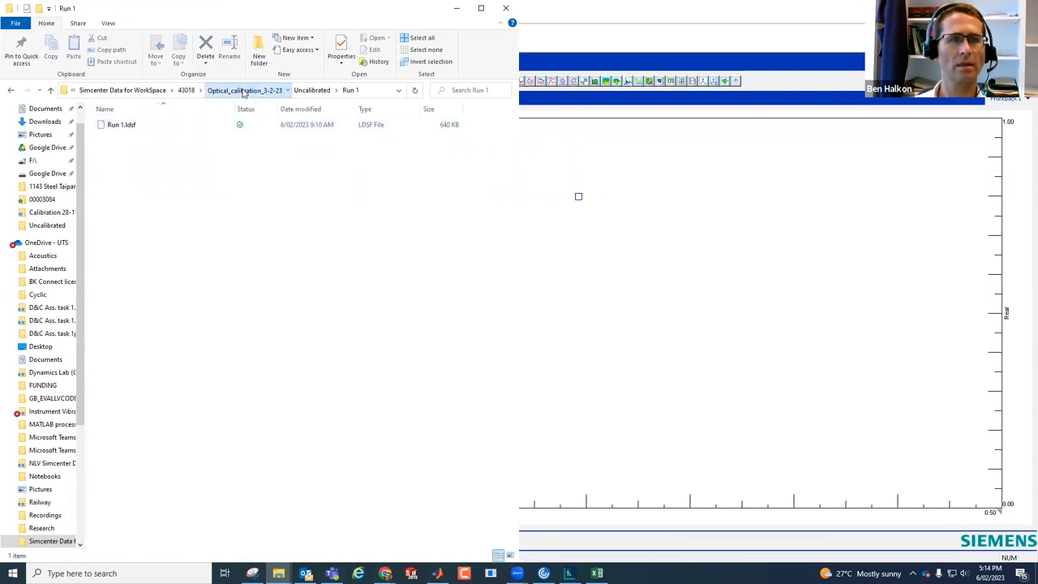
left_click(243, 93)
double_click(128, 146)
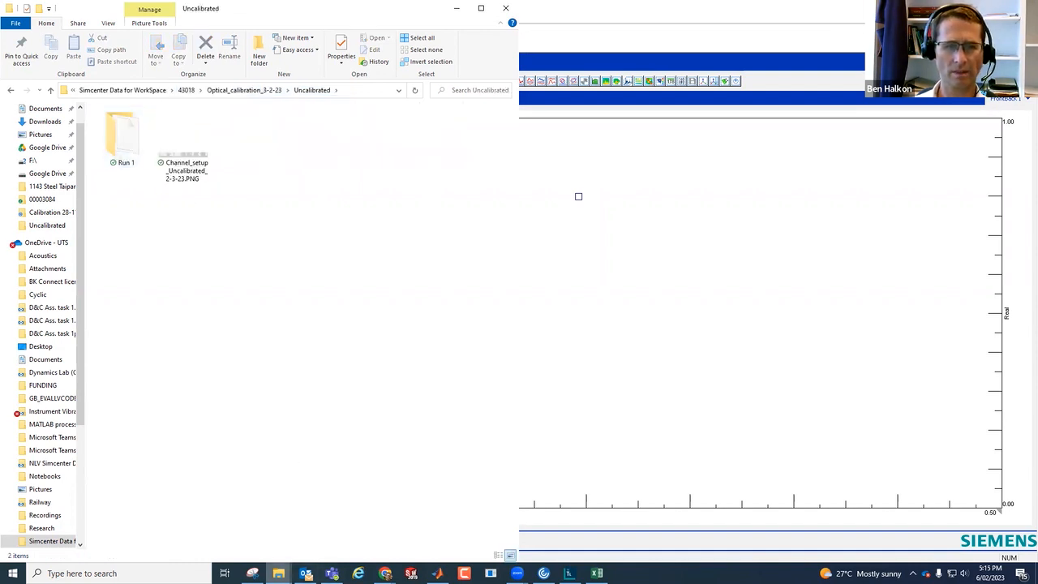
Copy the file name Uncalibrated_Run1_time_data_3-2-23 from the MAT file in the Uncalibrated folder in File Explorer
left_click(279, 573)
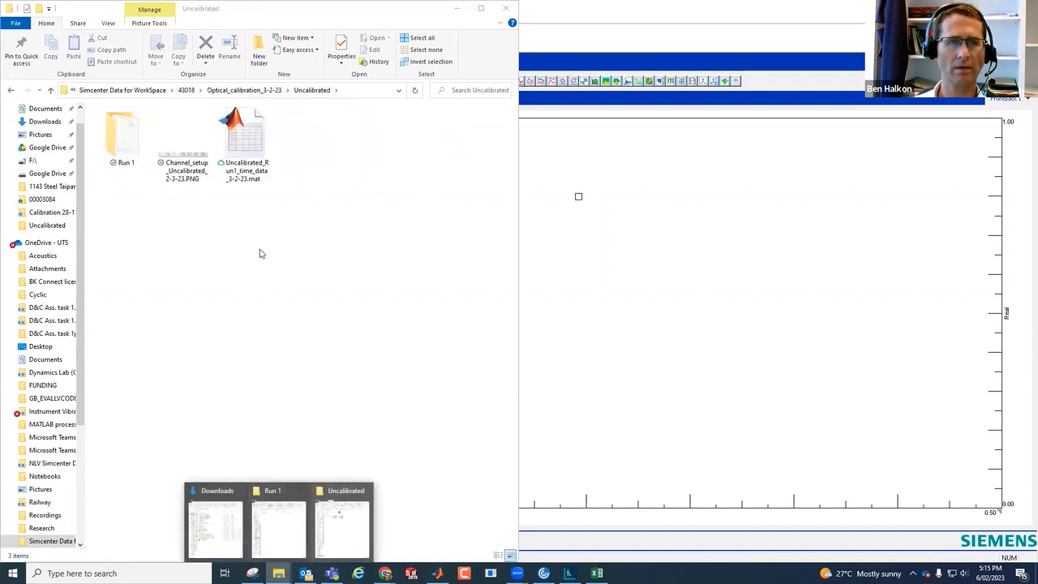
left_click(247, 146)
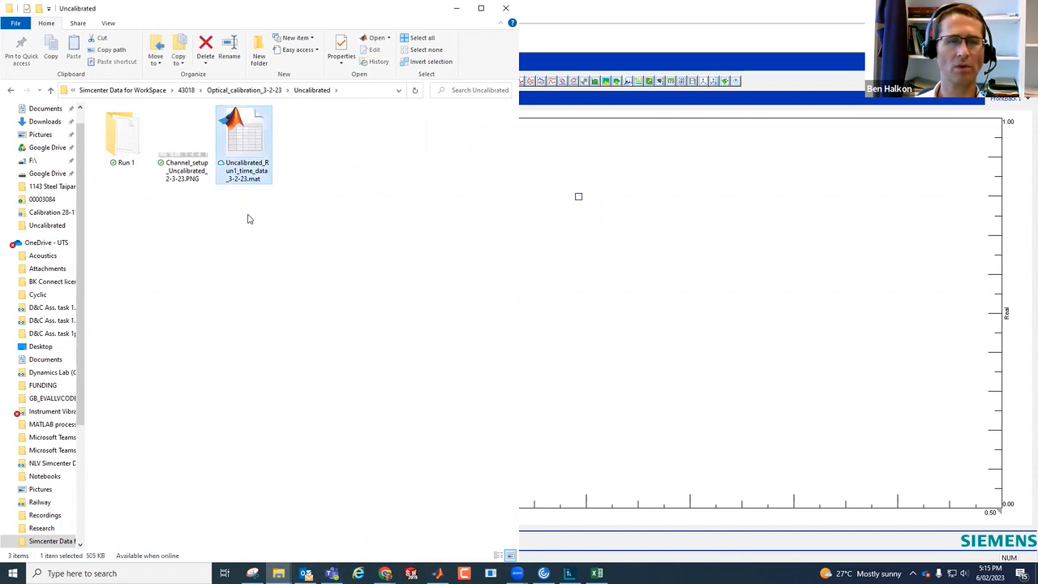
right_click(247, 144)
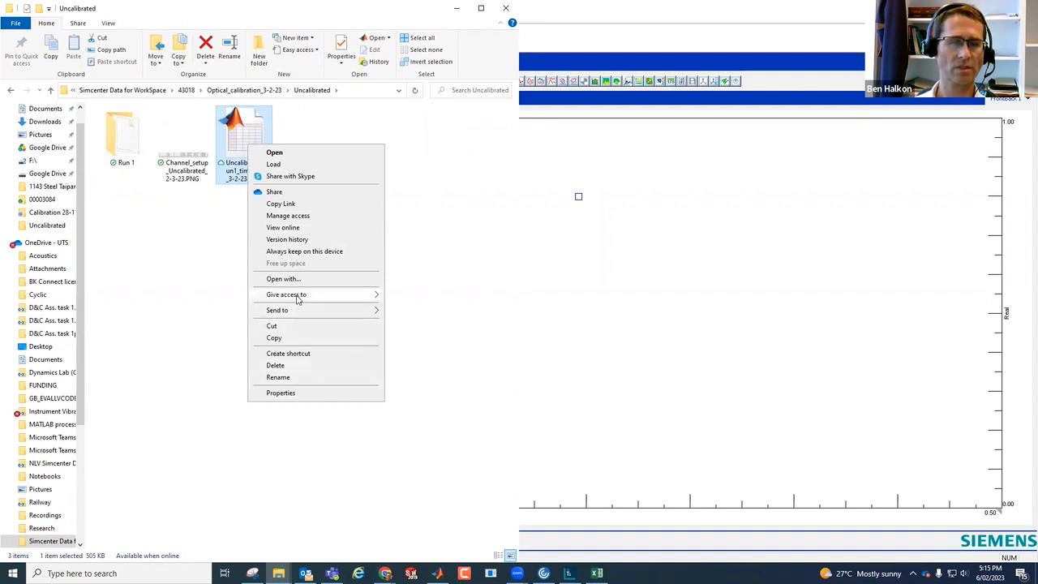
left_click(278, 378)
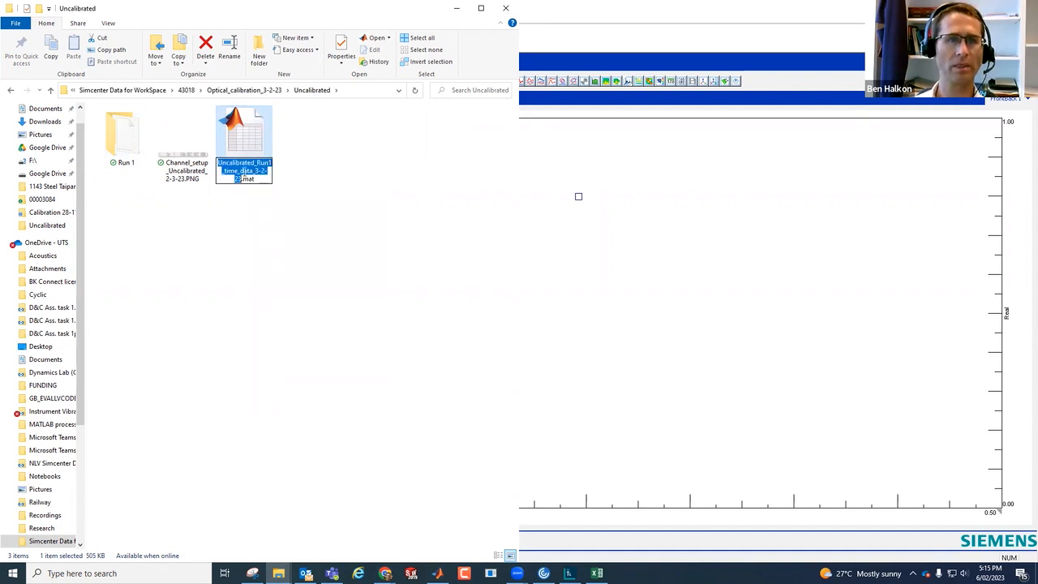
right_click(244, 173)
left_click(267, 200)
left_click(291, 253)
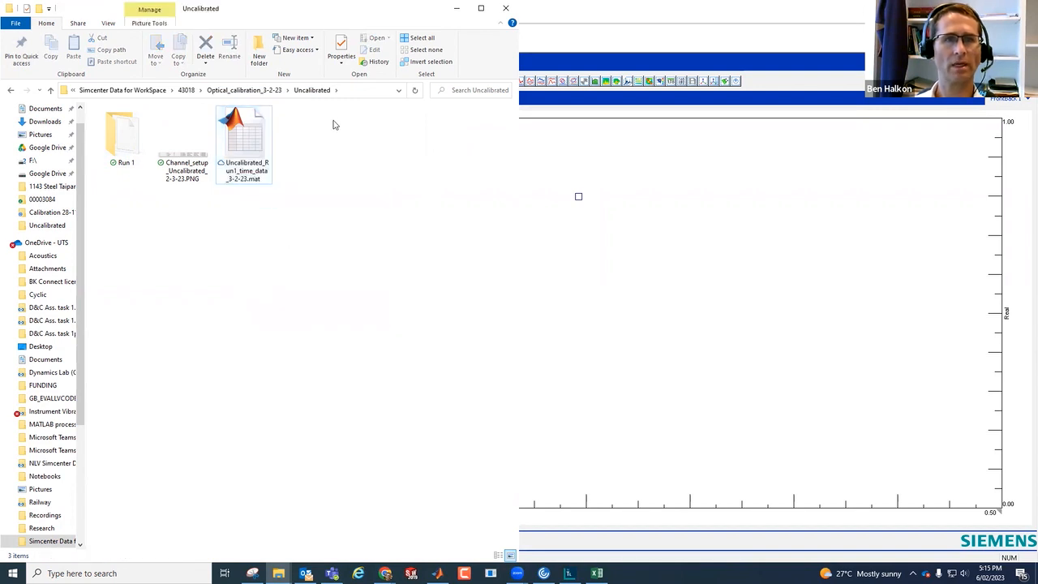
Return to Simcenter Testlab and save the text export as Uncalibrated_Run1_time_data_3-2-23 in the Uncalibrated folder
left_click(457, 8)
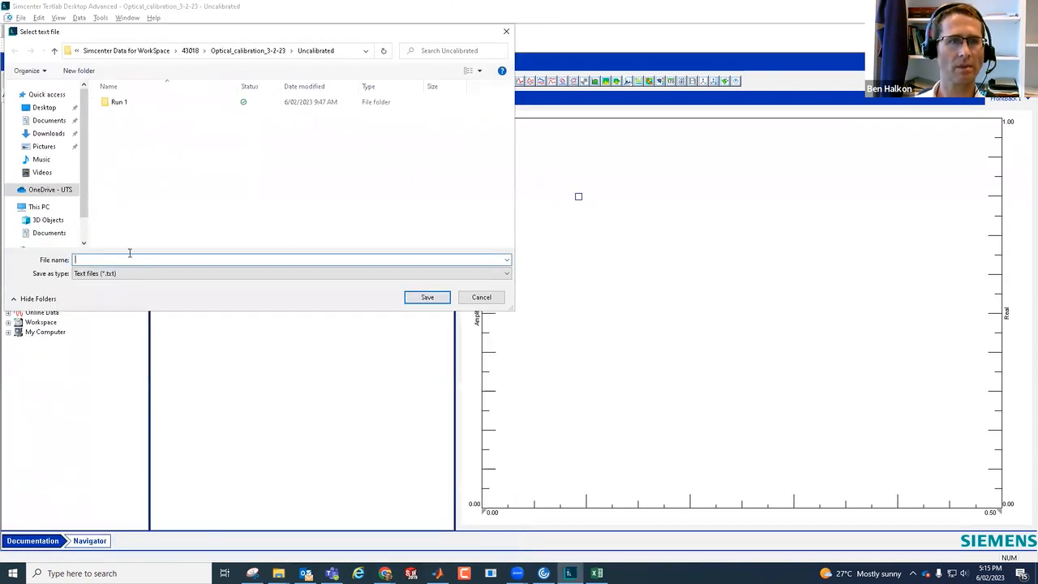
key("ctrl+v")
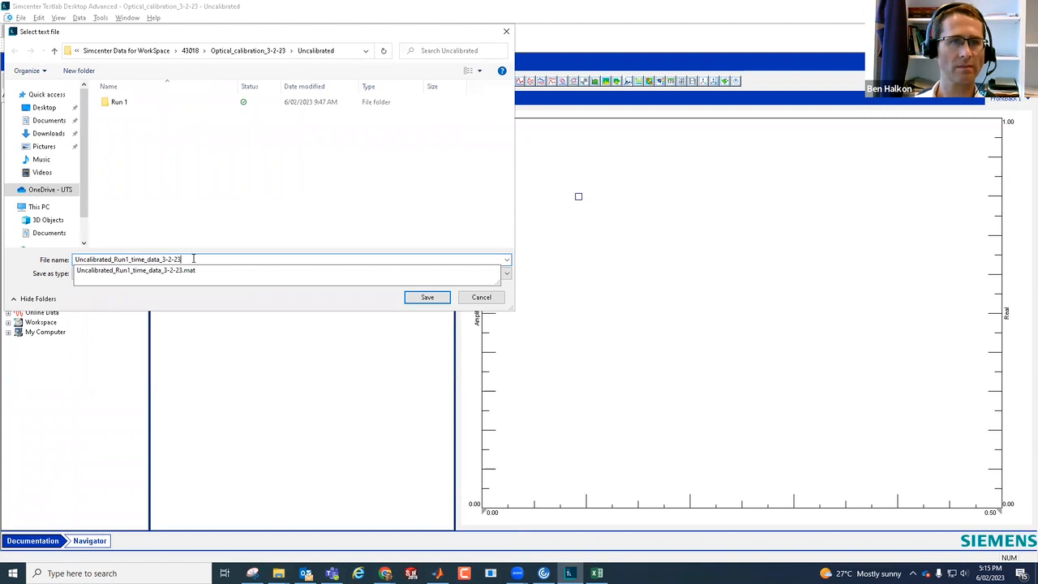
left_click(197, 177)
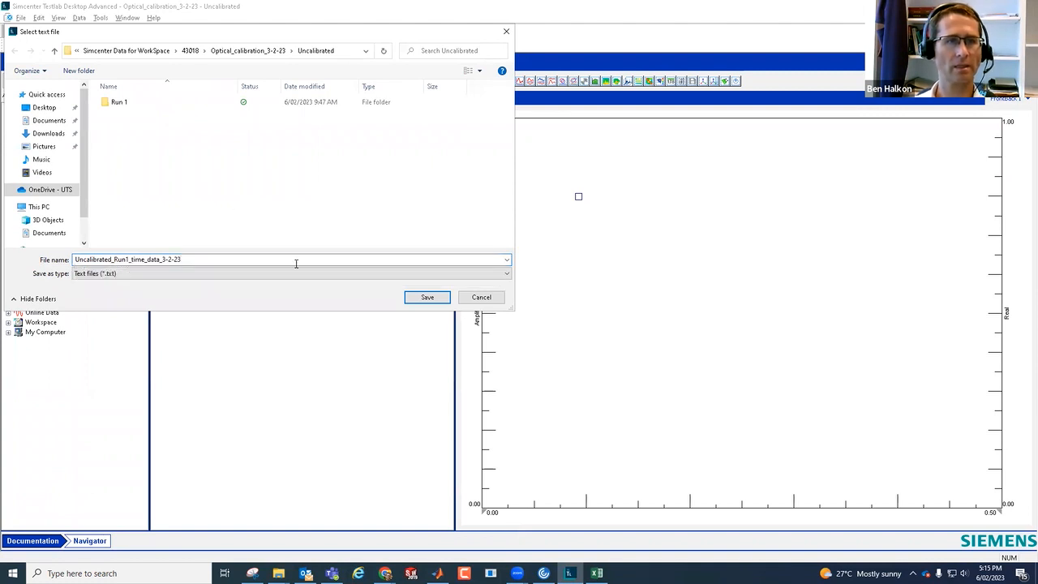
left_click(415, 299)
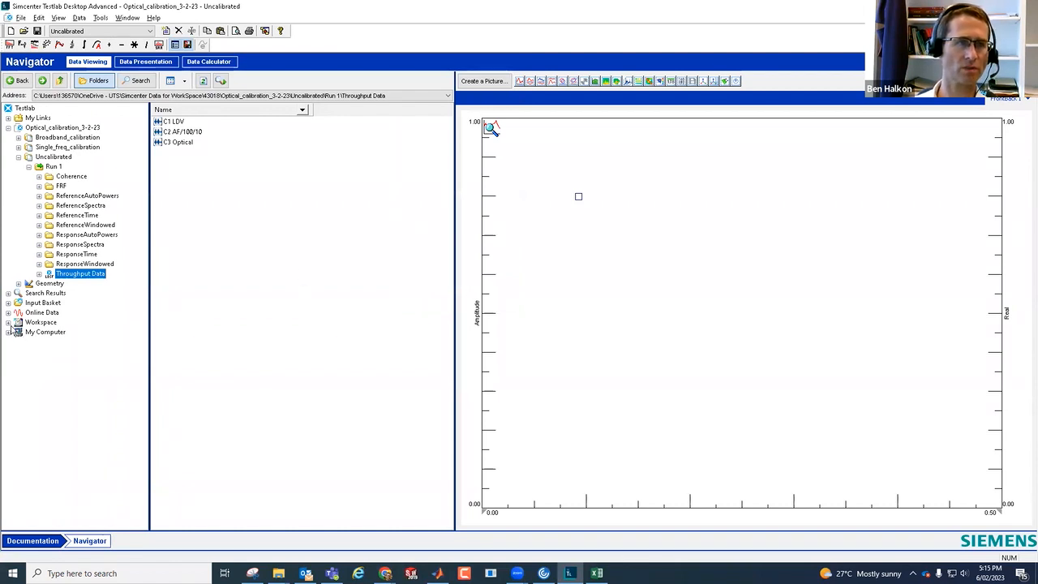
Expand My Computer in the Navigator tree through C: and Users to the user's OneDrive - UTS folder and show its contents
left_click(9, 333)
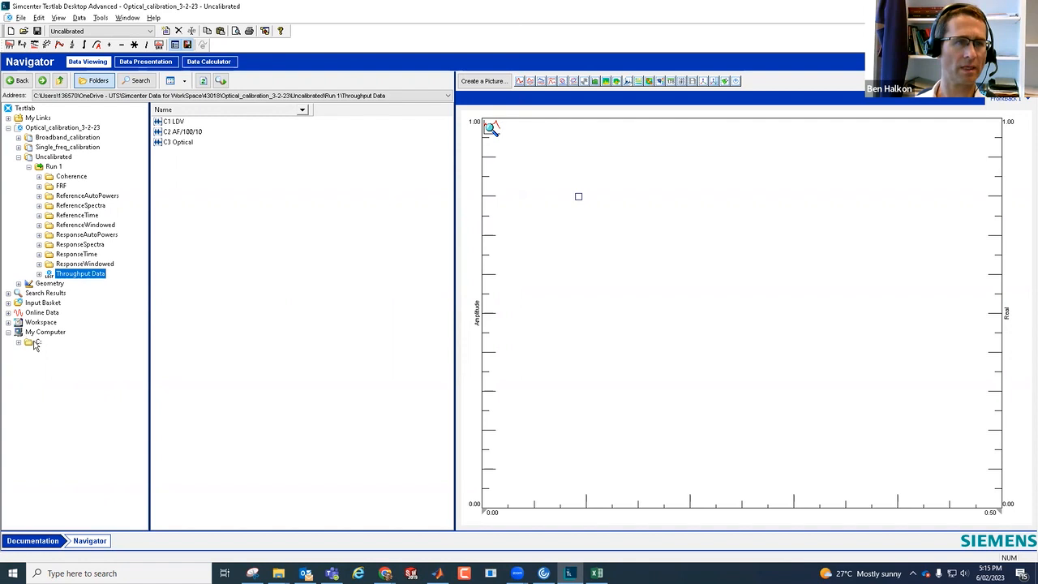
left_click(18, 342)
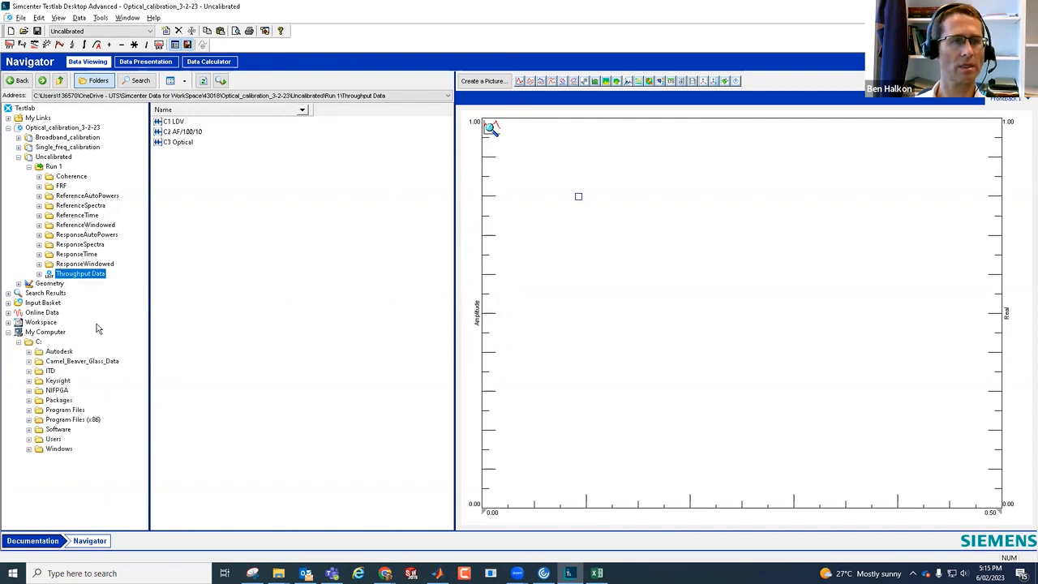
left_click(29, 439)
left_click(39, 448)
scroll(106, 438, "down", 2)
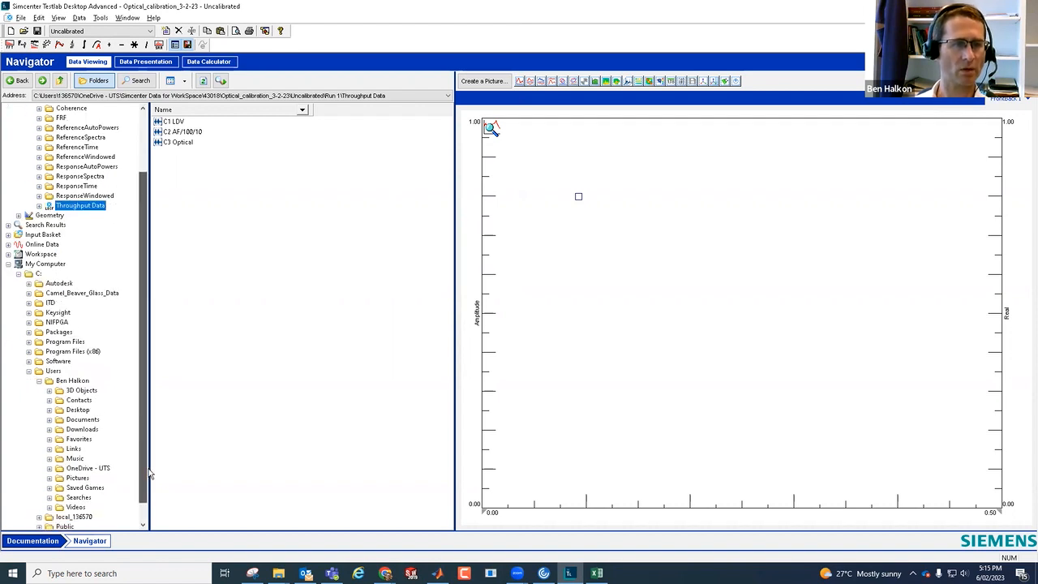
left_click(58, 440)
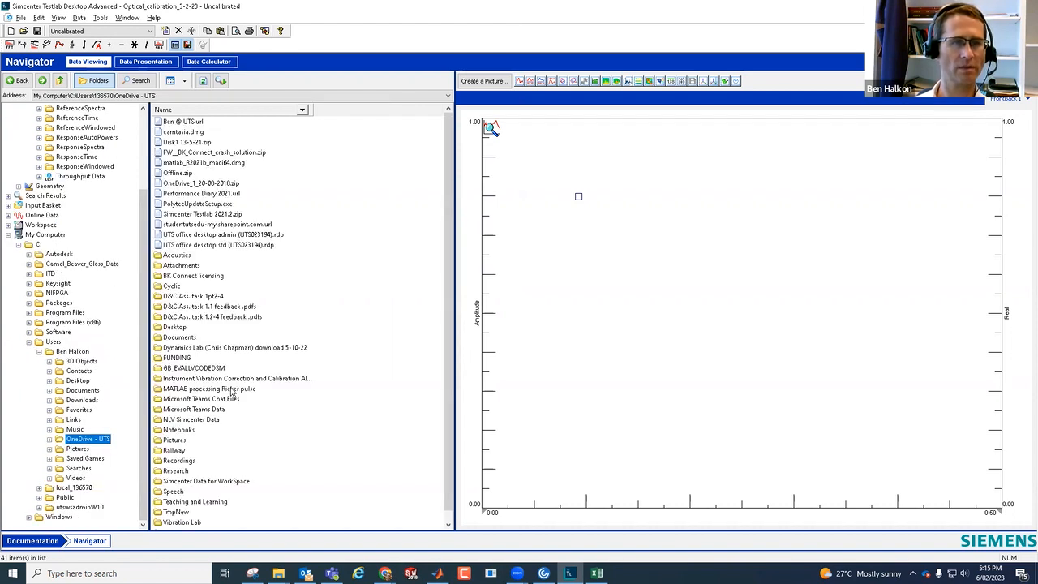
Browse through Simcenter Data for WorkSpace, 43018 and Optical_calibration_3-2-23 to Uncalibrated and check the exported MatLab and text files
double_click(207, 481)
double_click(172, 123)
double_click(186, 133)
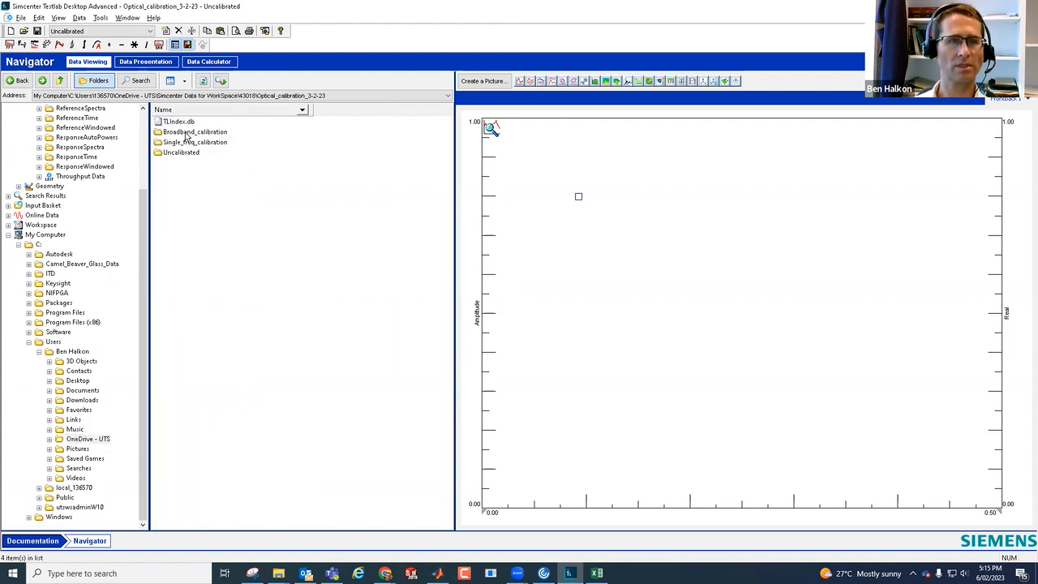
double_click(179, 154)
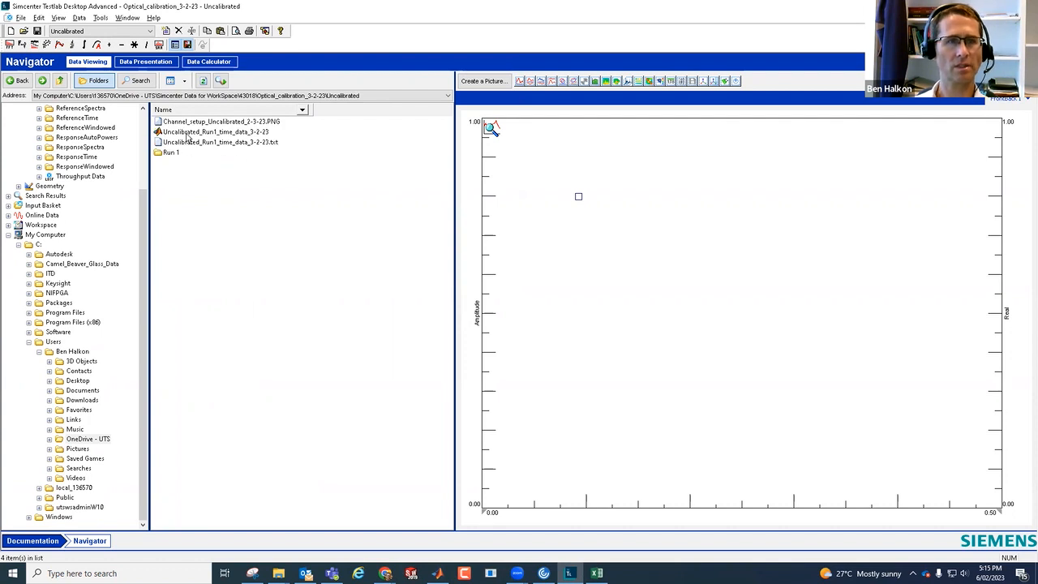
left_click(195, 133)
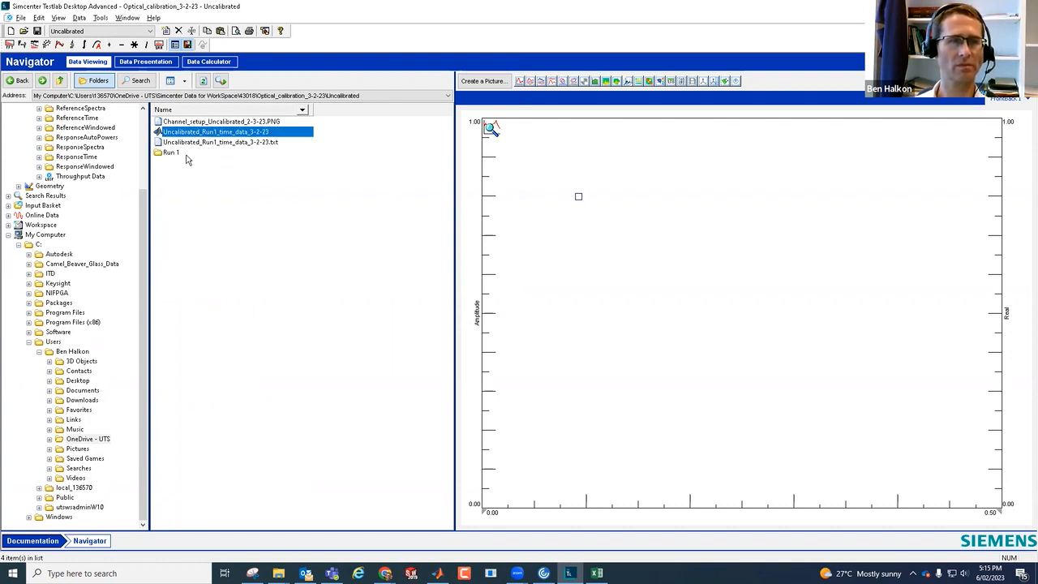
left_click(188, 143)
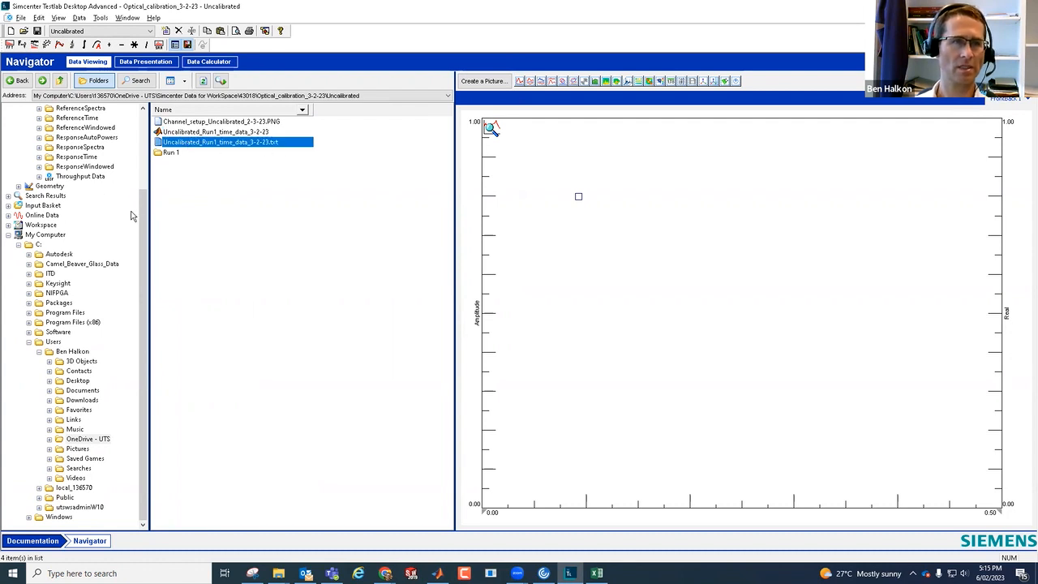
scroll(132, 215, "up", 1)
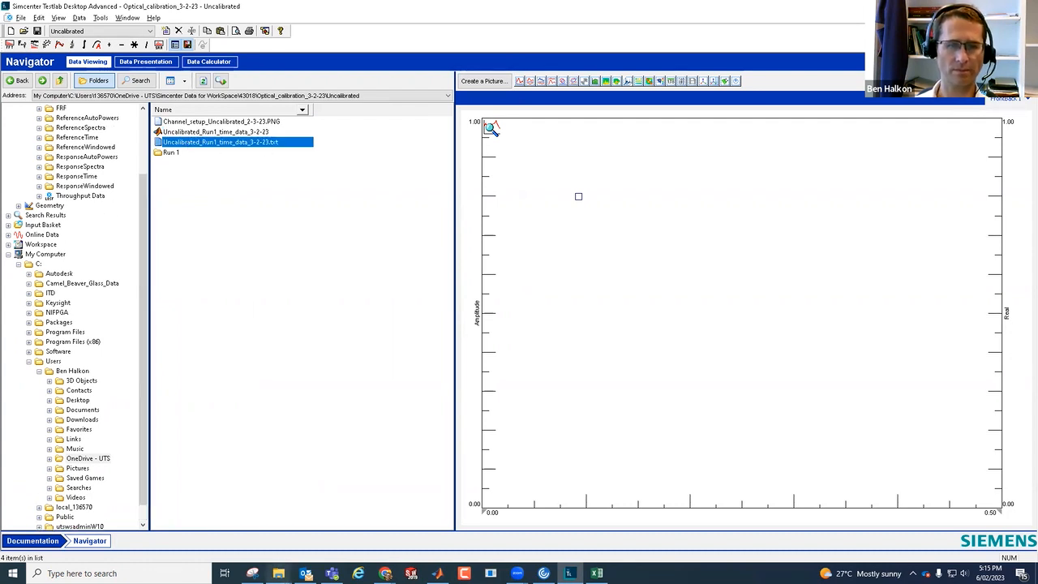
Bring up the Uncalibrated folder in File Explorer beside the Navigator tree and check the exported .mat and .txt files
left_click(278, 573)
left_click(340, 538)
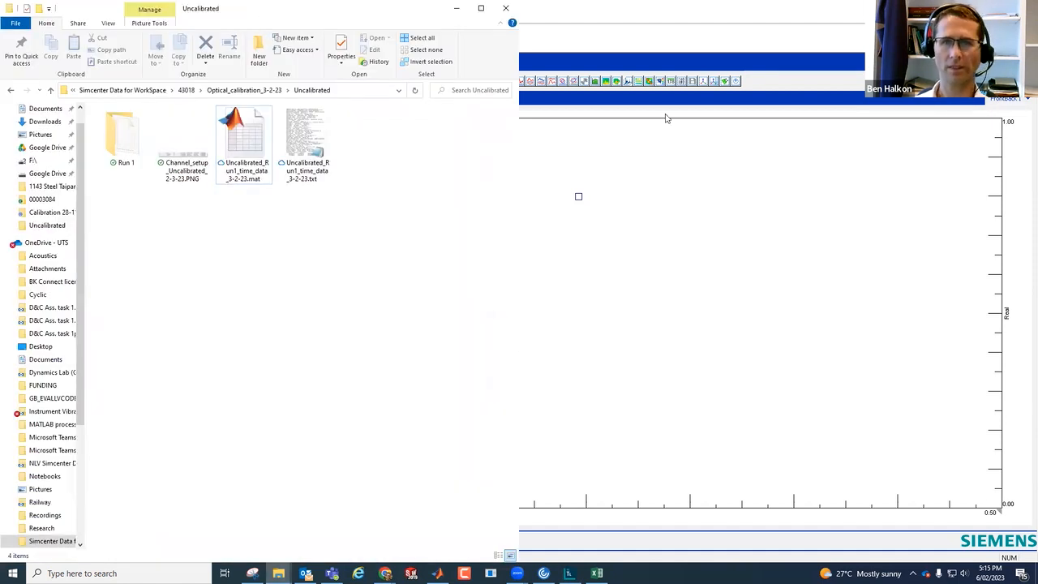
key("super+Right")
left_click(654, 244)
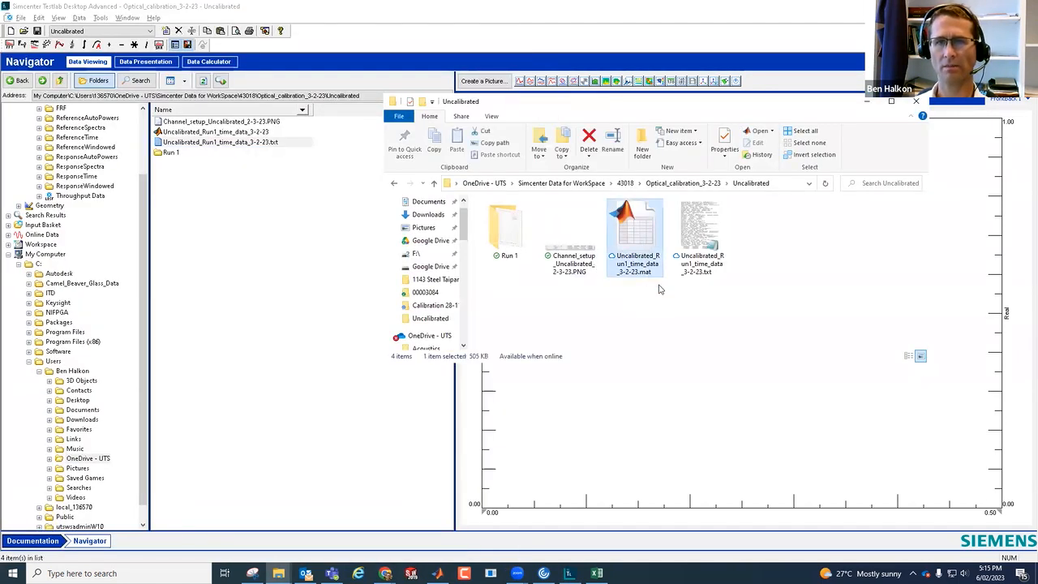
left_click(704, 245)
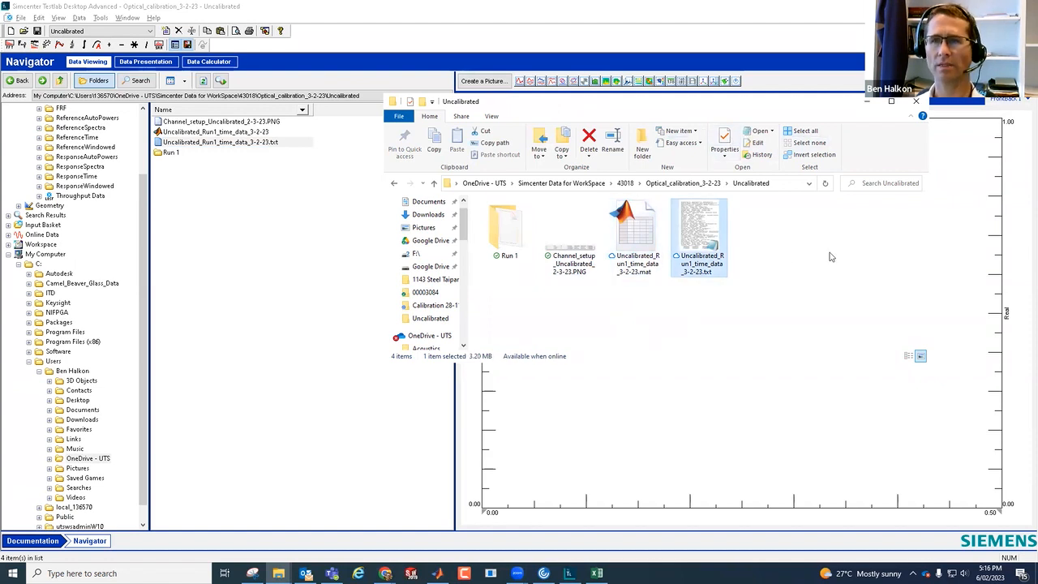
Show the Uncalibrated folder's files in Details view to compare their types and sizes
right_click(795, 257)
mouse_move(829, 260)
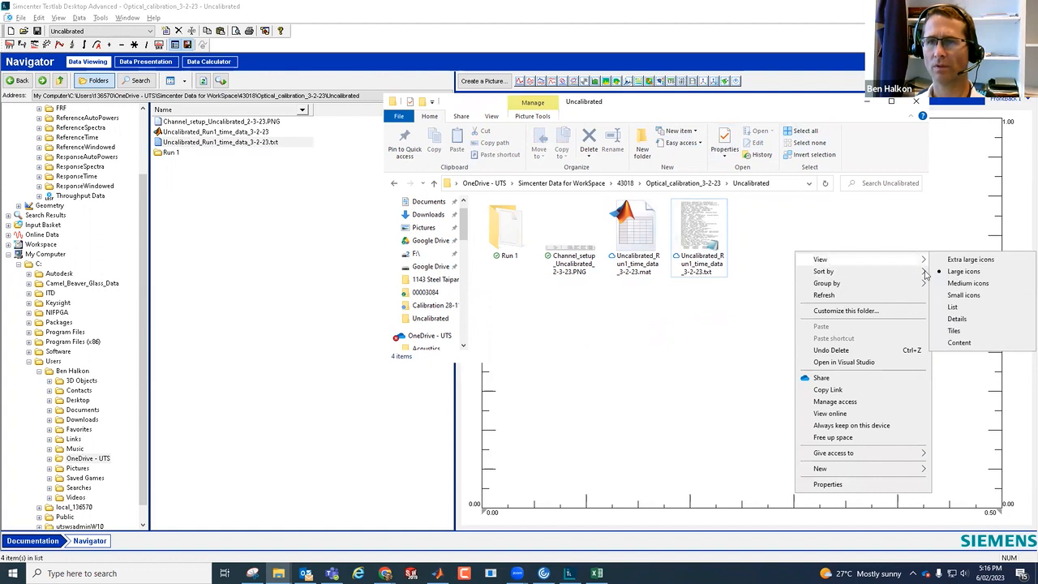
left_click(965, 325)
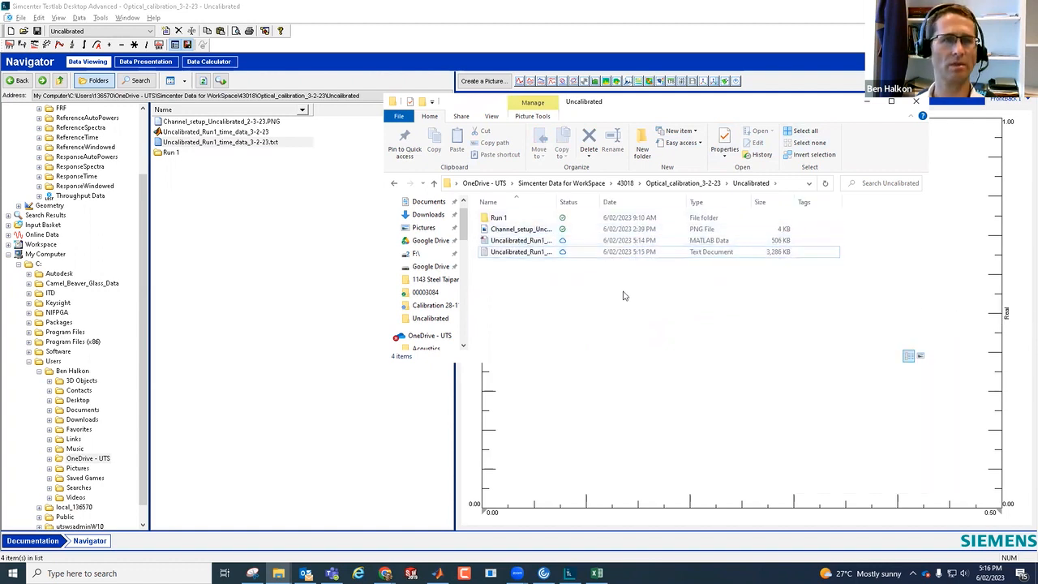
Return to Simcenter Testlab and look at the contents of Workspace and Input Basket in the Navigator
left_click(36, 248)
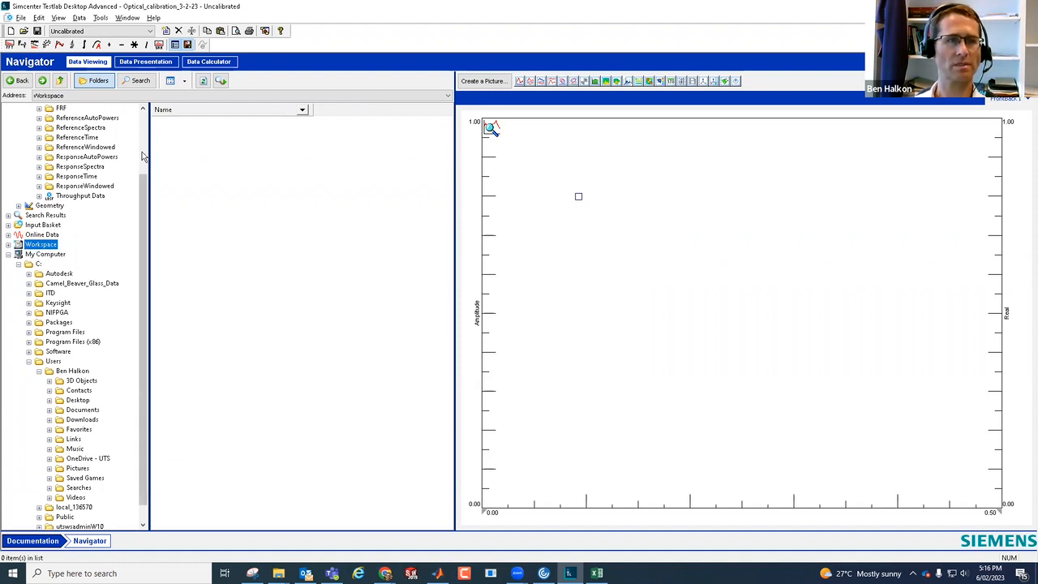
left_click(41, 225)
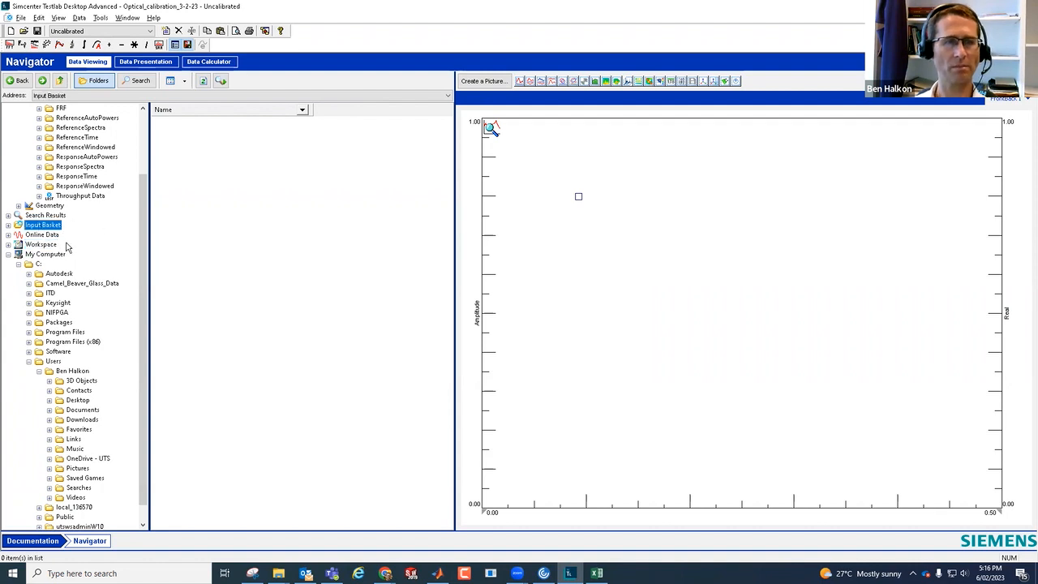